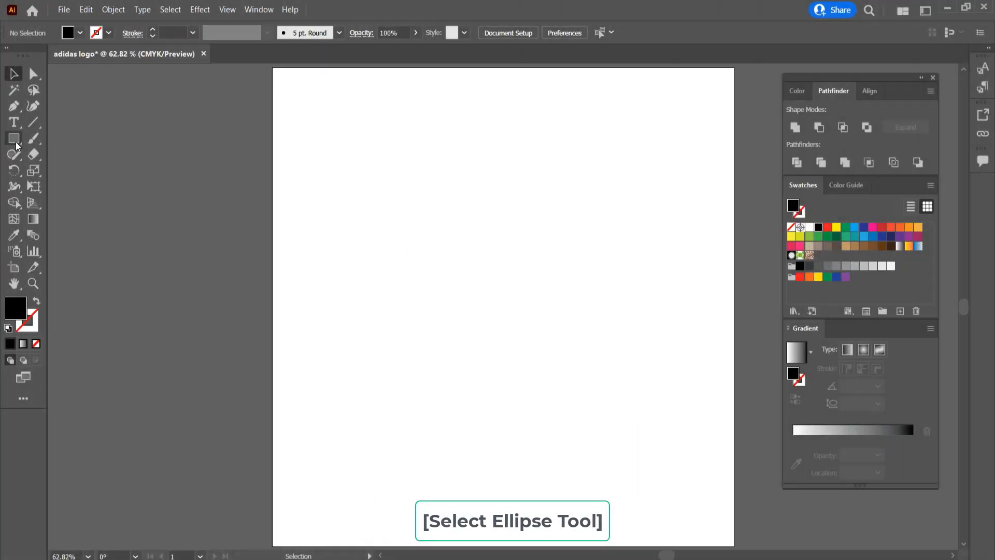
Step: Draw a circle with the Ellipse tool and turn it into an unfilled outline
click(14, 138)
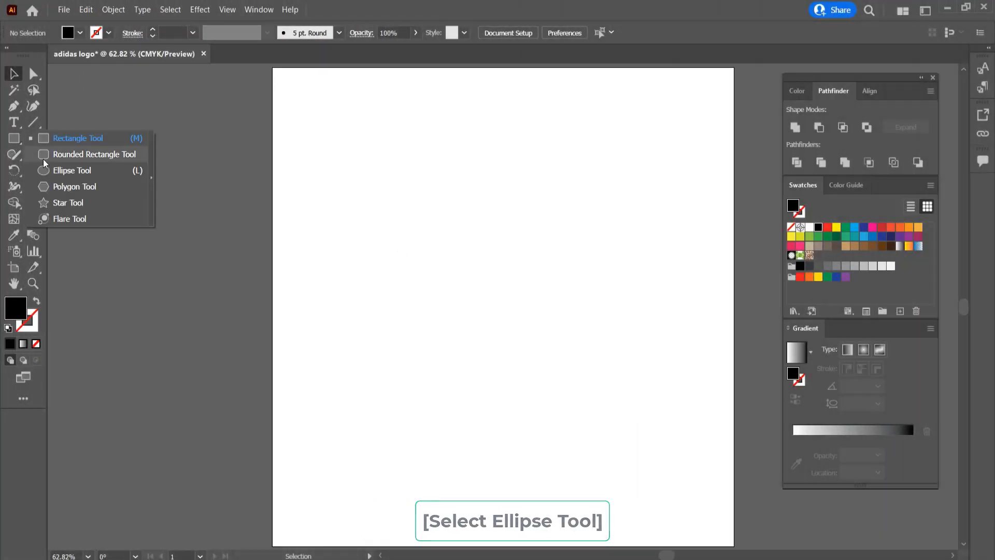
click(54, 169)
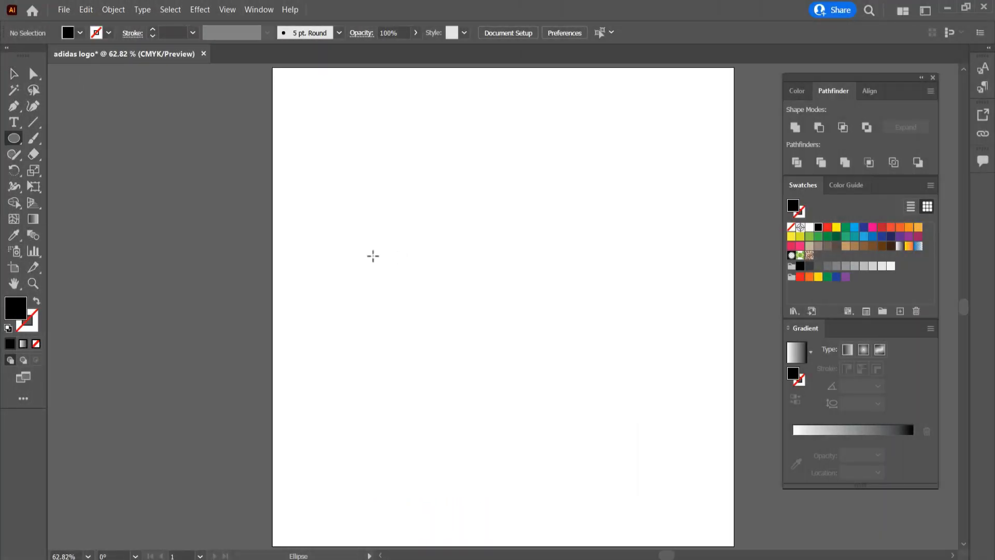
drag(373, 256, 455, 358)
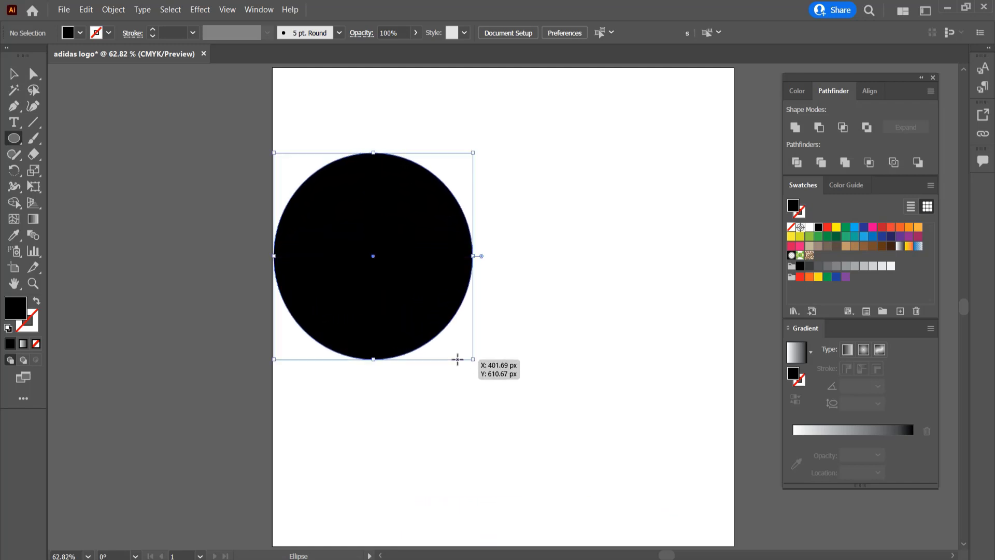
click(38, 303)
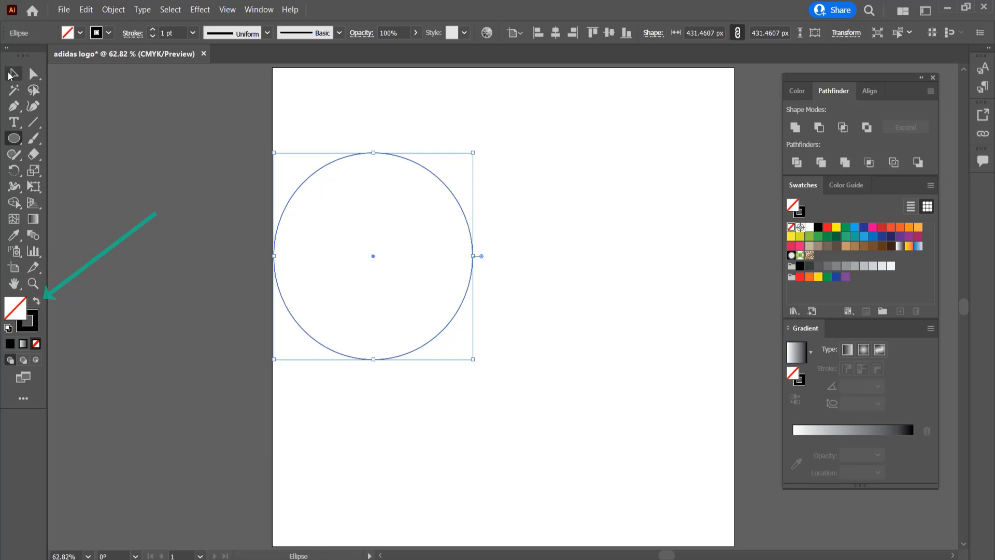
click(11, 75)
drag(446, 184, 470, 215)
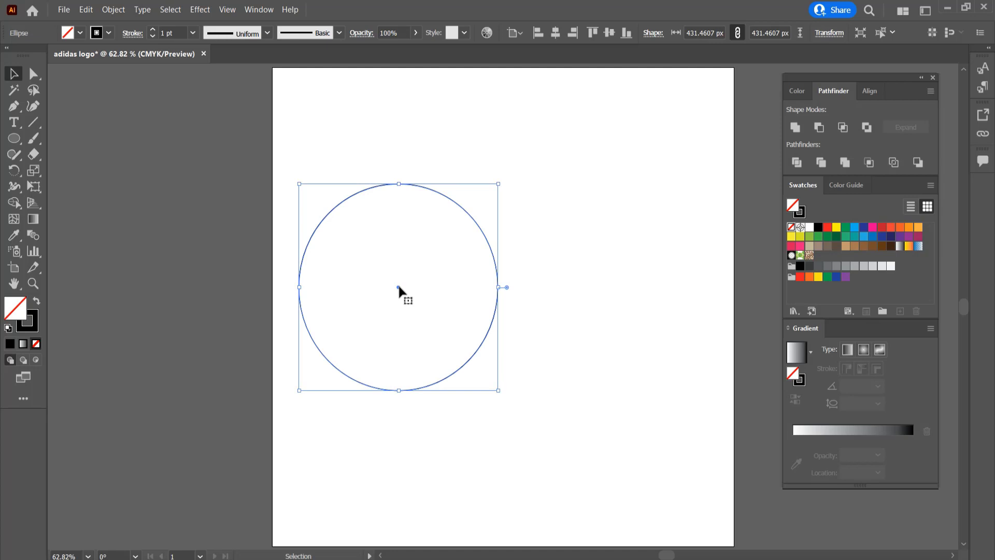
Step: Copy the circle sideways and intersect both into a black-filled leaf shape
drag(399, 287, 547, 299)
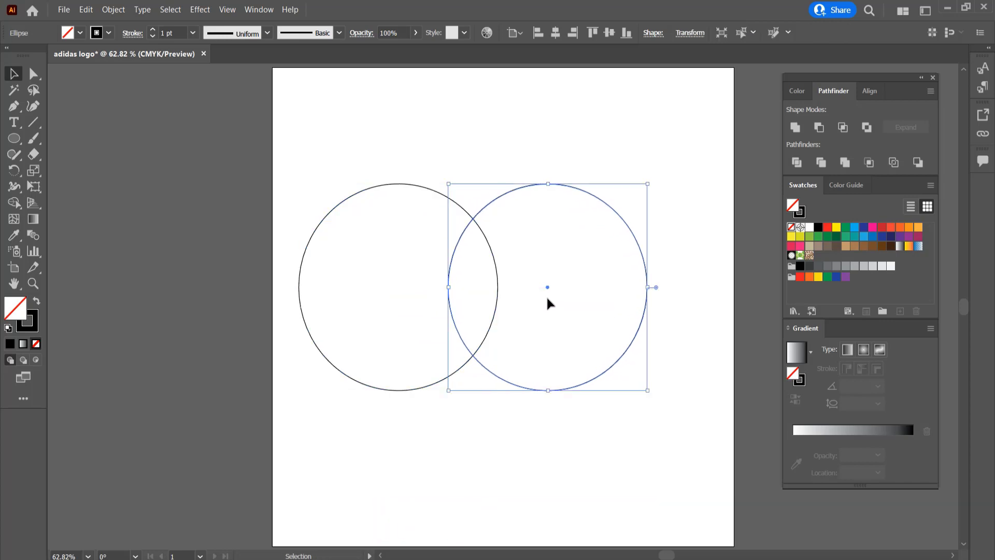
drag(387, 122, 597, 314)
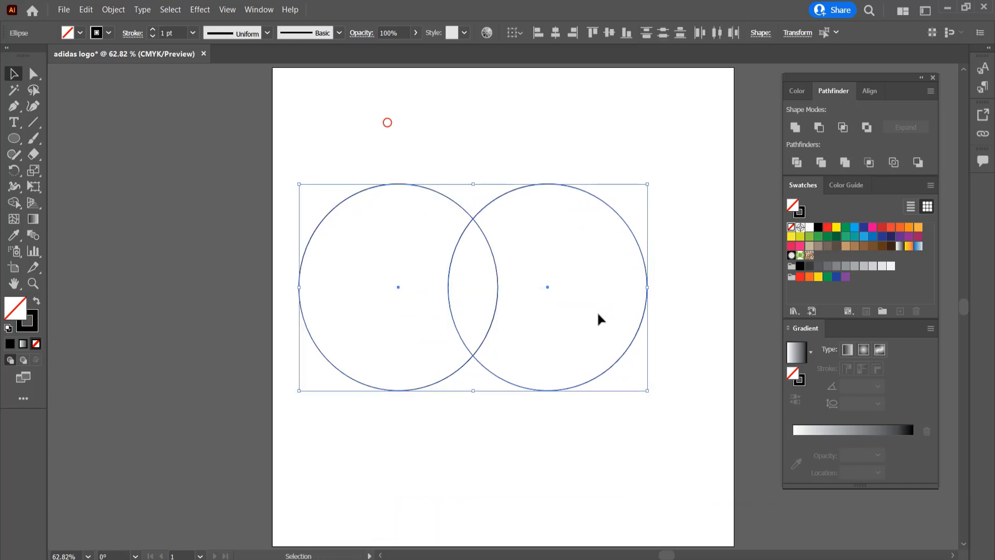
click(844, 128)
click(36, 301)
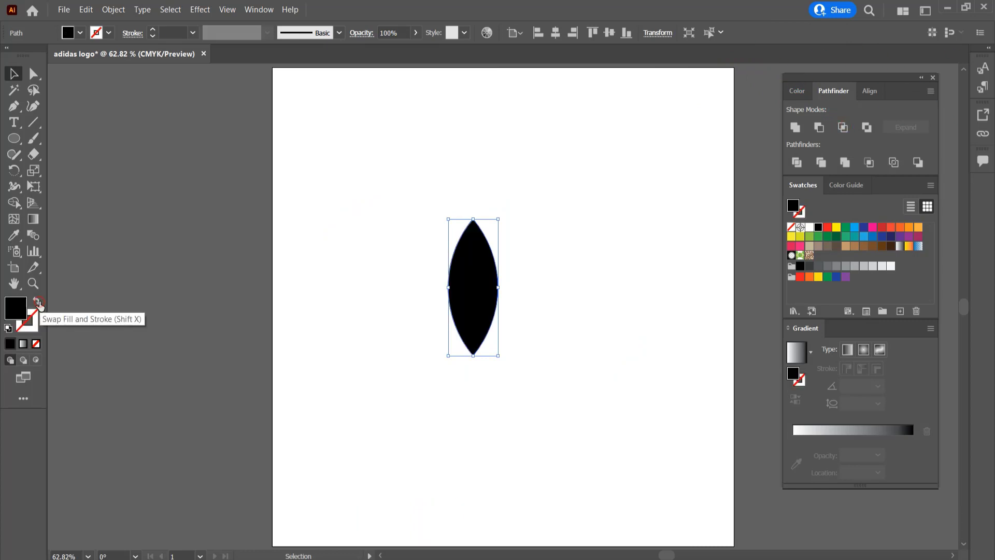
Step: Duplicate the leaf and rotate the copy about 38° right around its bottom tip
drag(480, 294, 490, 282)
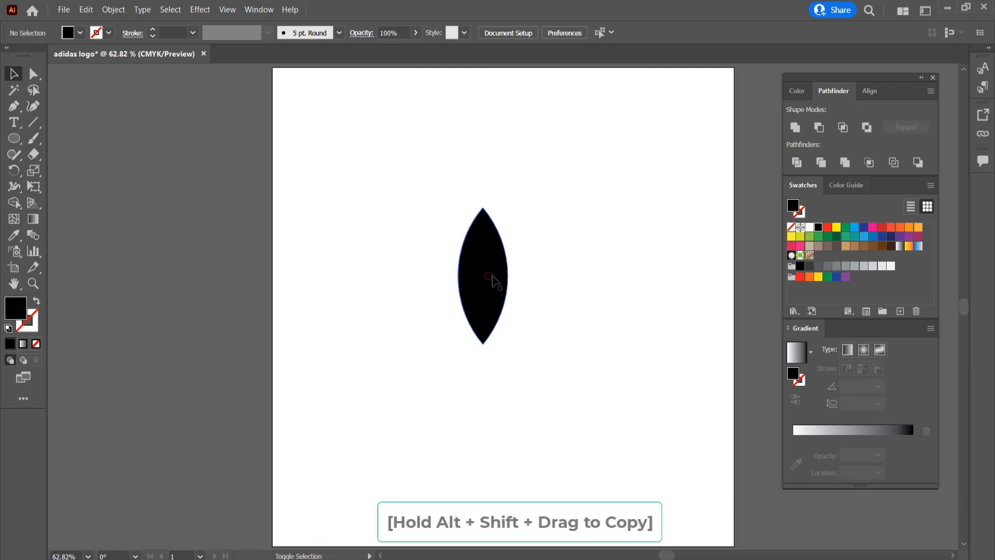
drag(490, 281, 506, 283)
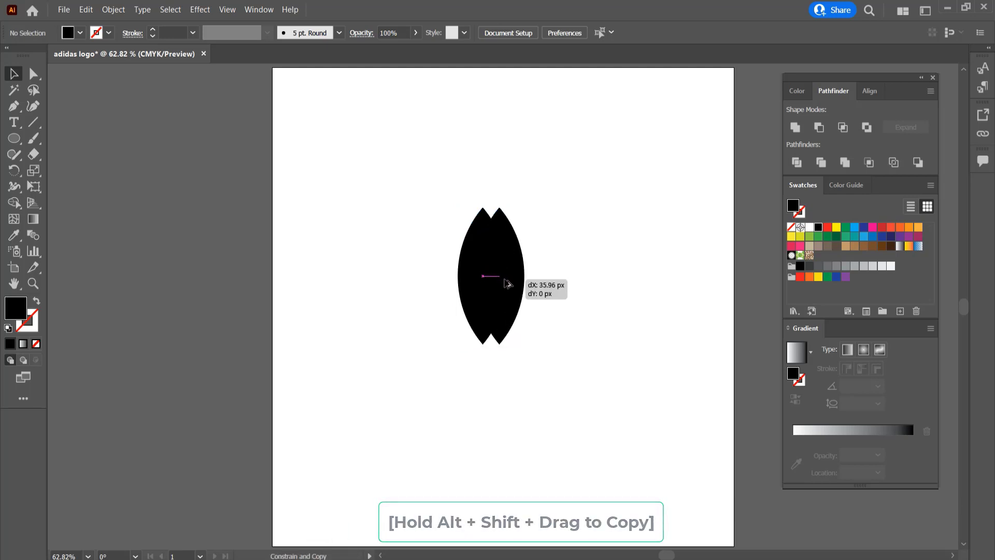
drag(507, 283, 506, 283)
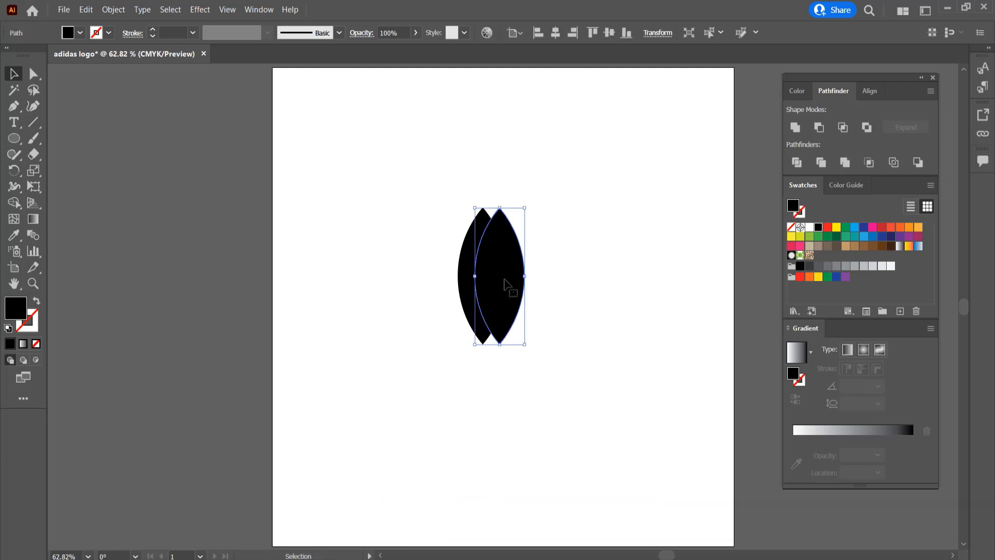
click(14, 170)
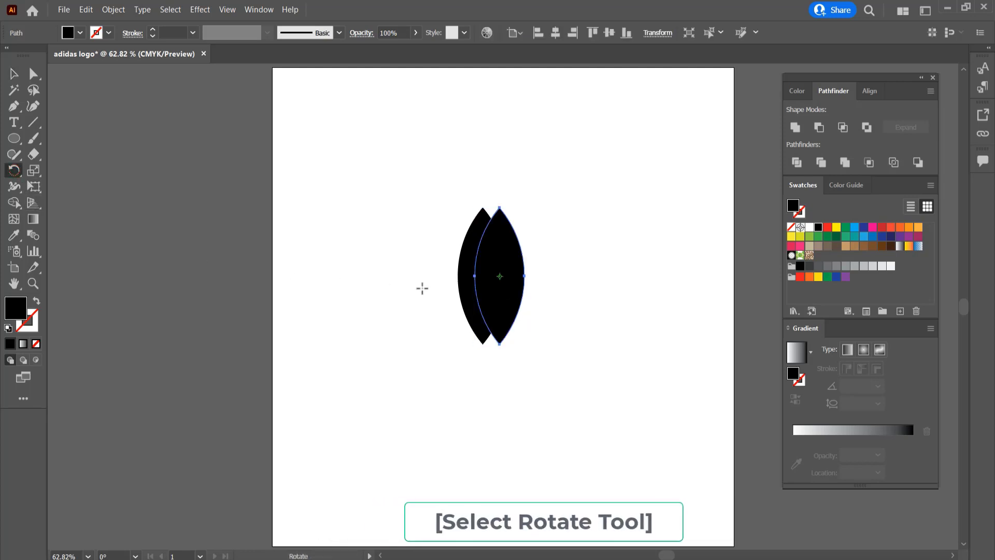
click(500, 344)
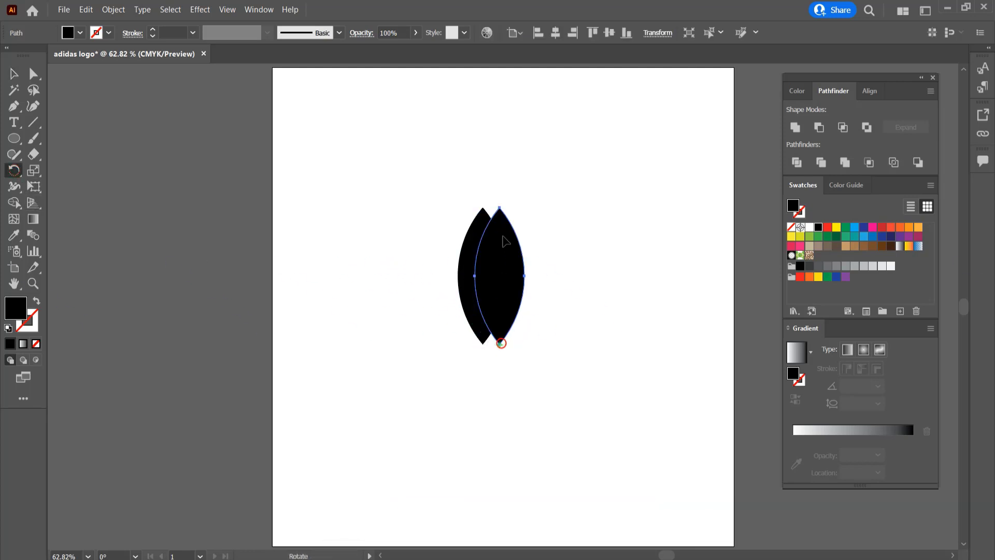
mouse_move(499, 223)
mouse_down()
mouse_move(552, 234)
mouse_move(572, 255)
mouse_up()
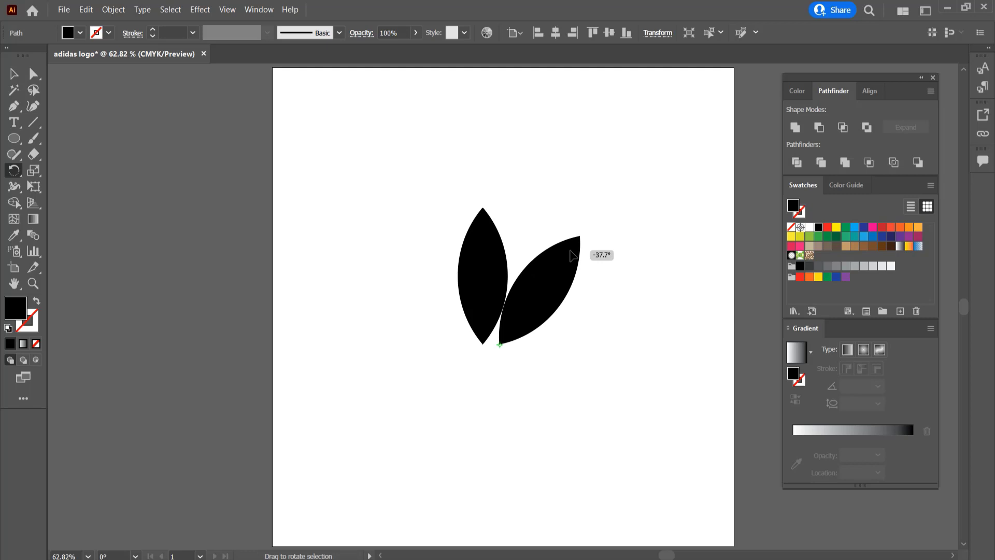
drag(570, 251, 573, 256)
Step: Make a vertically reflected copy of the tilted leaf
right_click(572, 255)
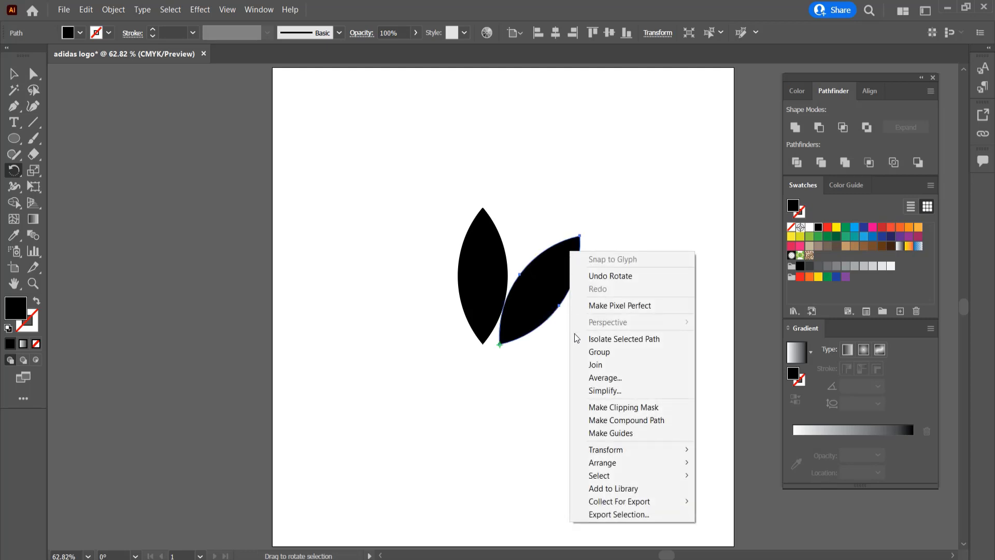
mouse_move(605, 449)
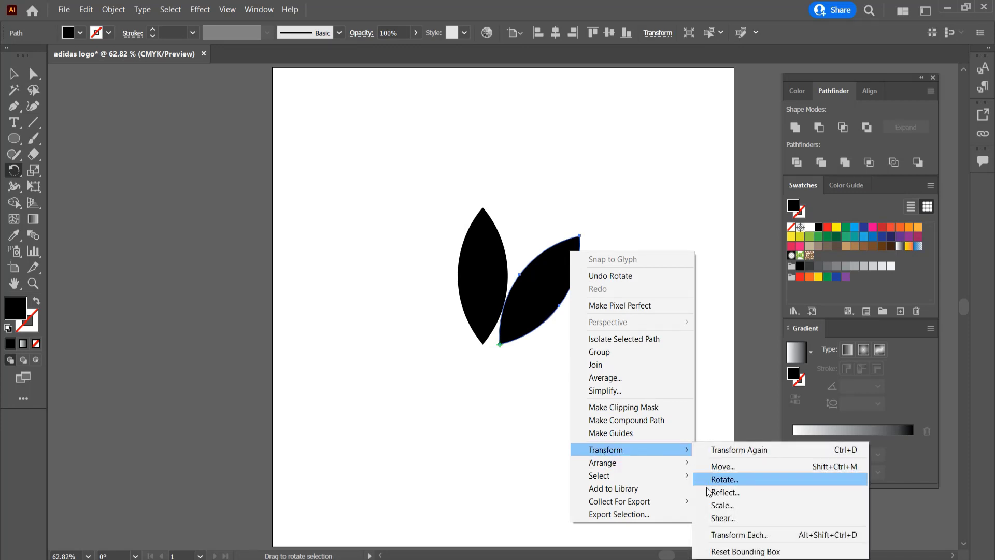
click(723, 493)
click(623, 374)
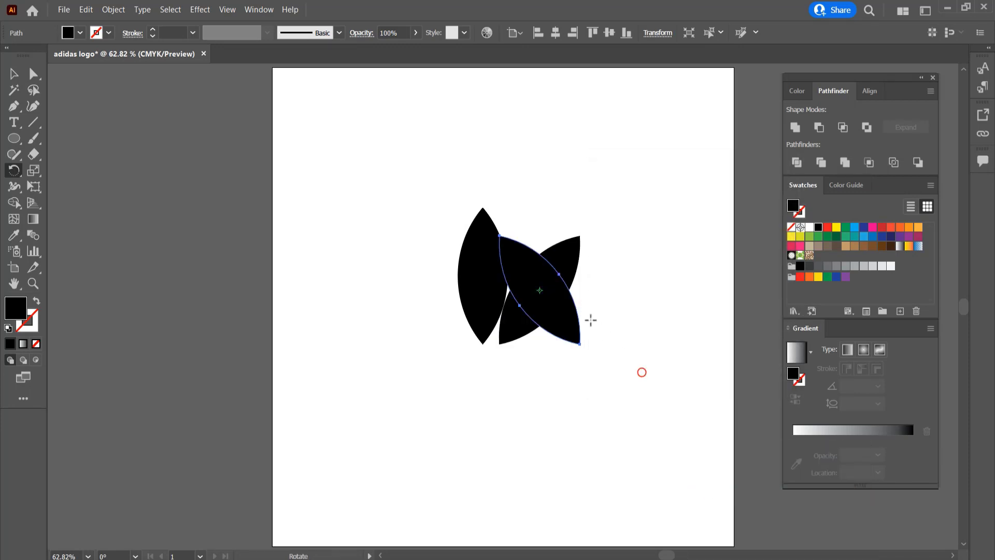
Step: Position the mirrored leaf left of the centre leaf, aligned symmetrically
click(13, 74)
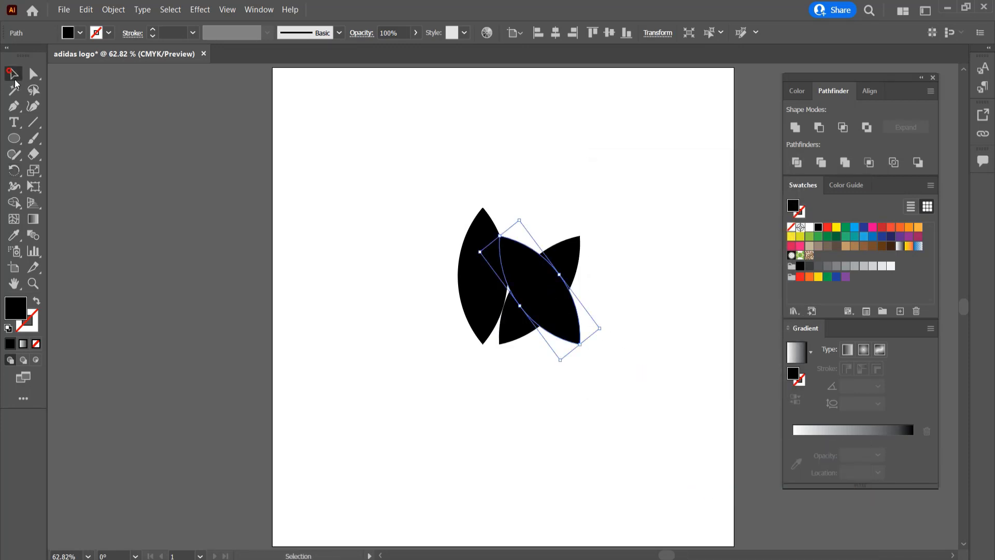
shift+click(545, 297)
drag(527, 302, 419, 313)
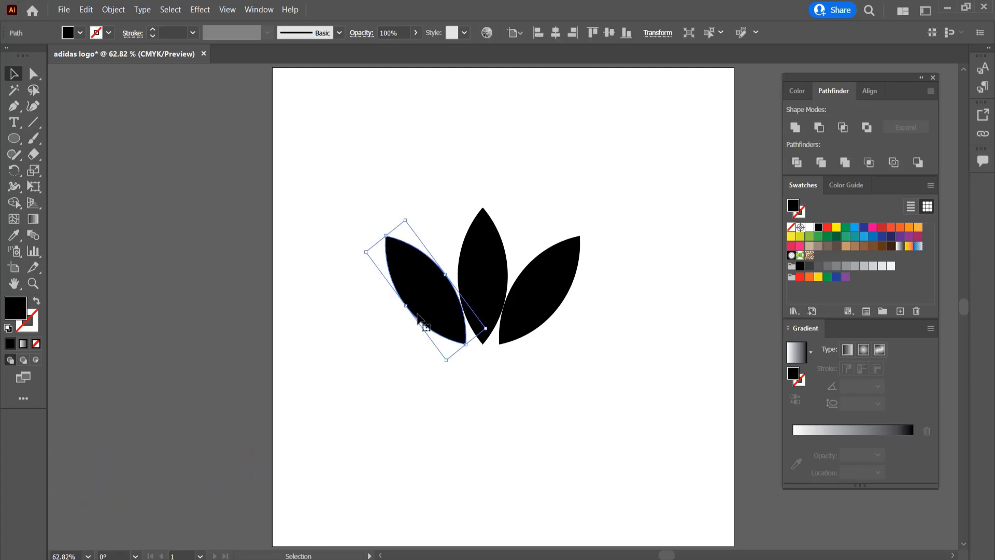
click(475, 414)
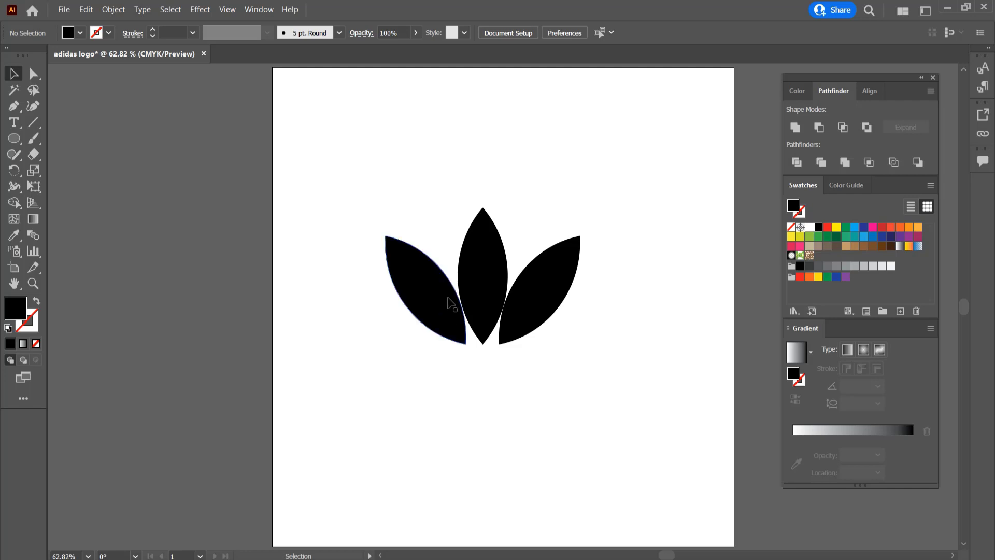
alt+scroll(449, 303, up, 5)
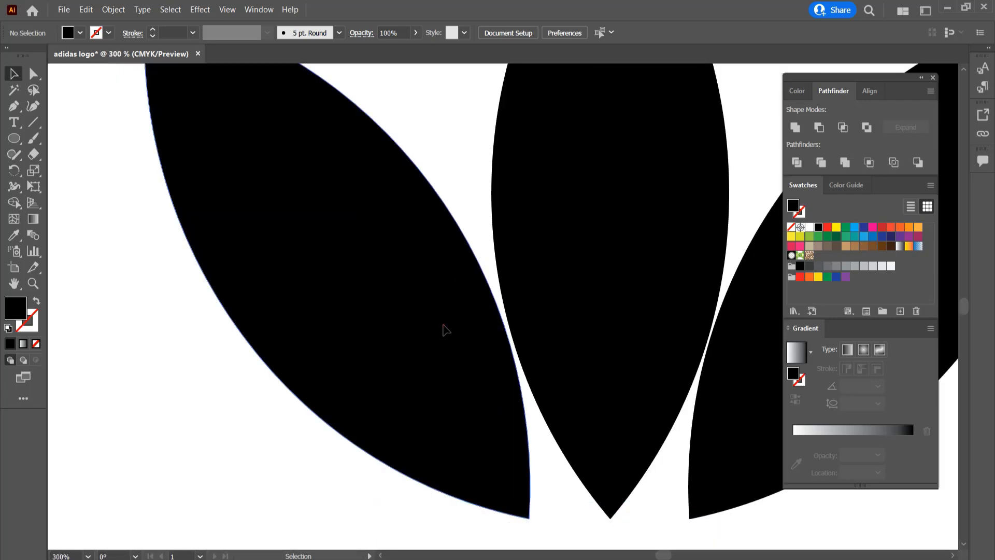
drag(445, 326, 445, 325)
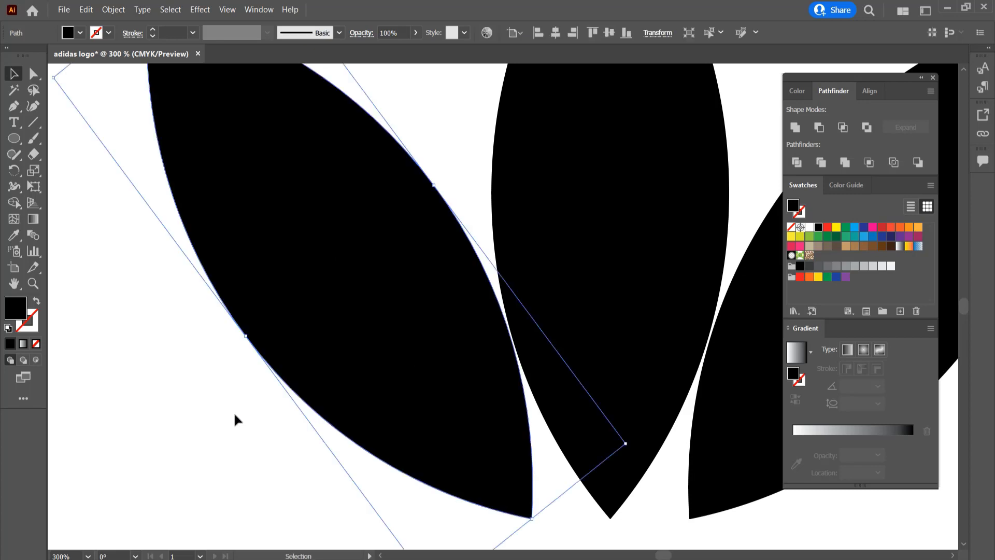
key(ctrl+0)
click(498, 437)
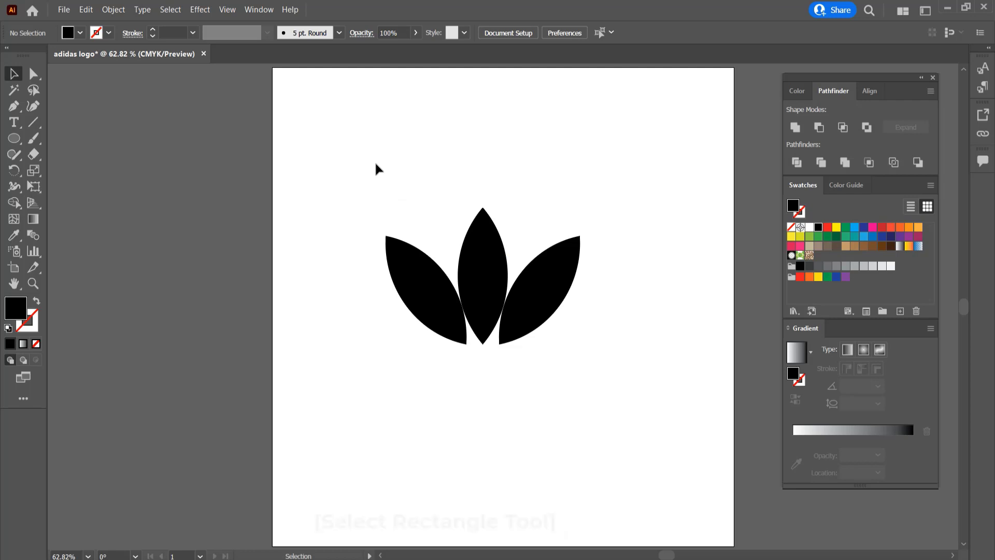
Step: Draw a thin black rectangle bar spanning all three leaves across their middle
drag(14, 138, 50, 138)
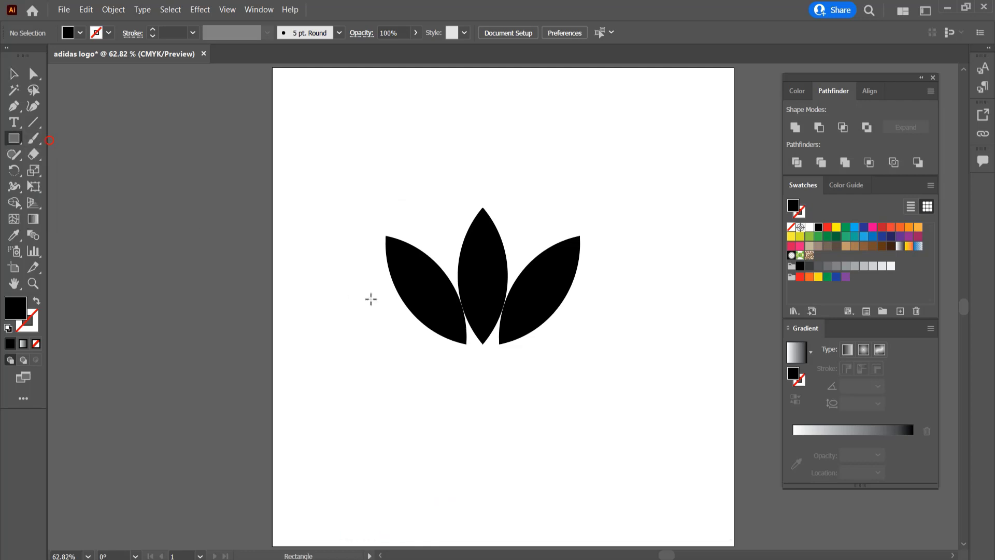
scroll(408, 309, up, 1)
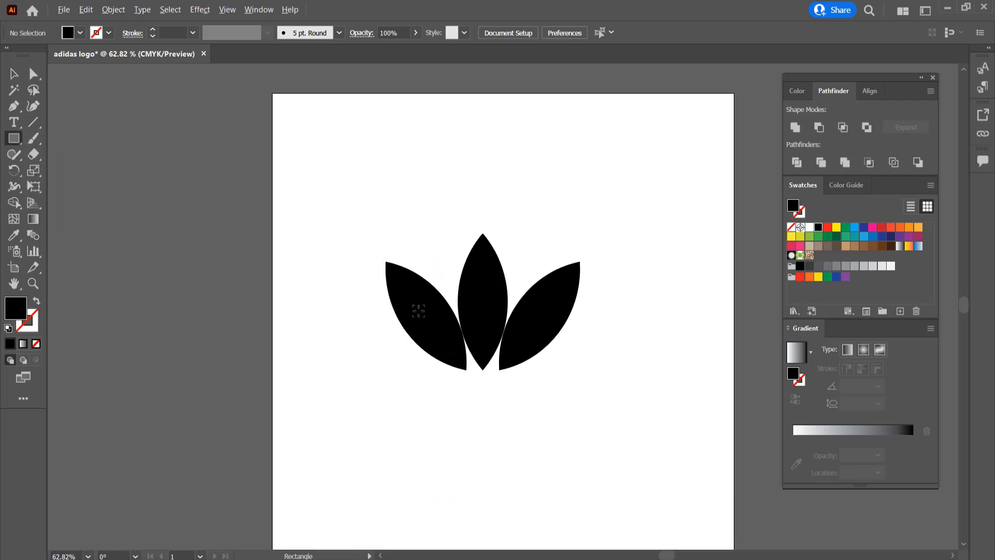
scroll(443, 366, up, 2)
scroll(443, 367, up, 3)
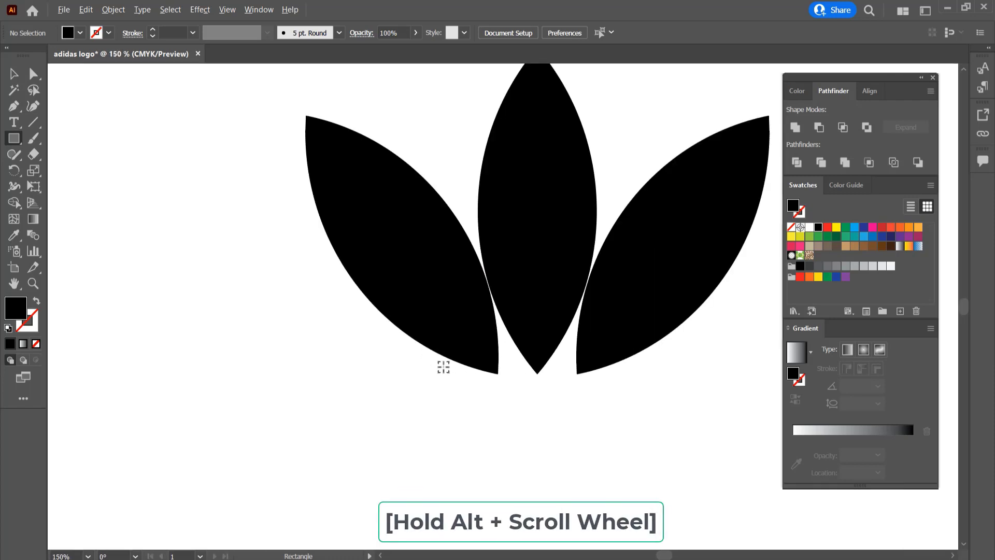
drag(500, 244, 402, 289)
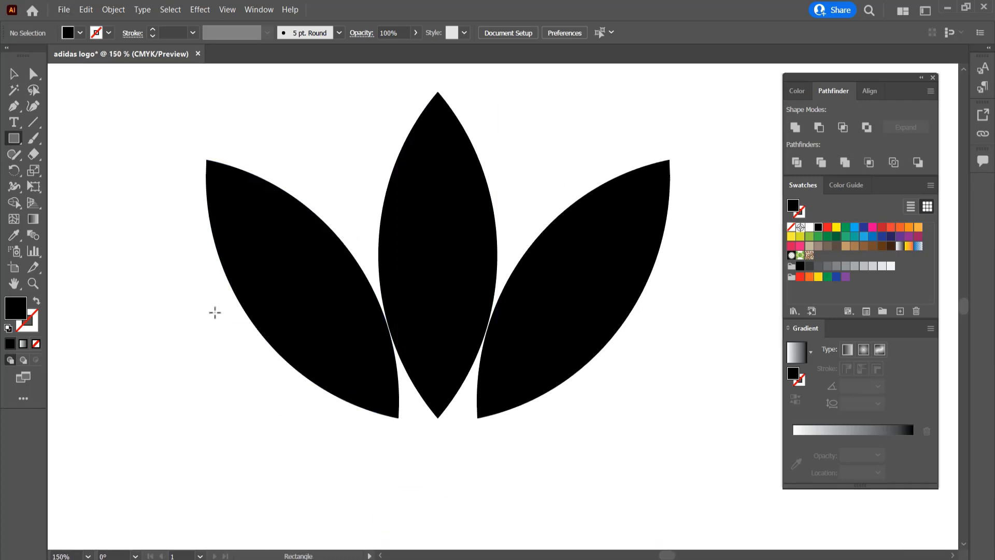
mouse_move(215, 312)
mouse_down()
mouse_move(671, 335)
mouse_move(661, 328)
mouse_up()
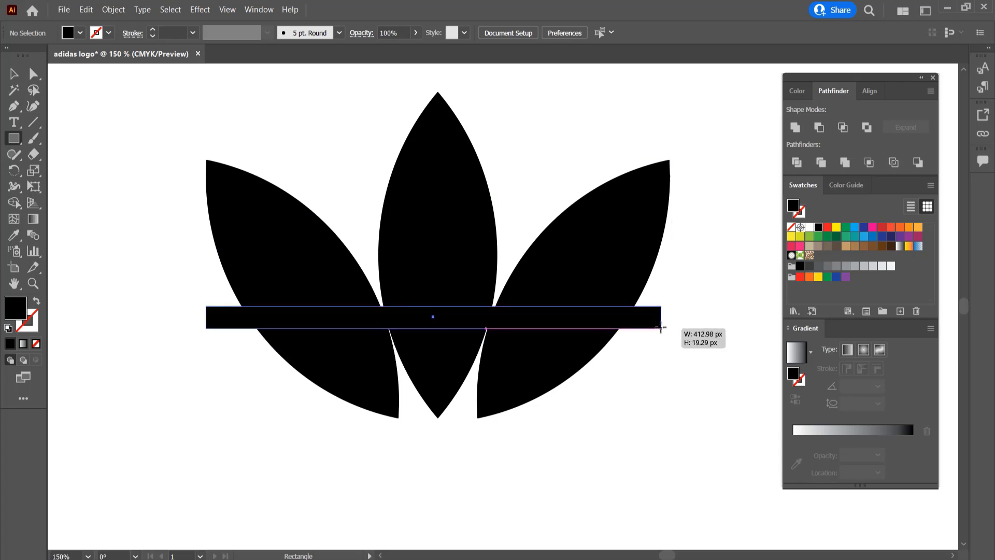
drag(660, 327, 662, 296)
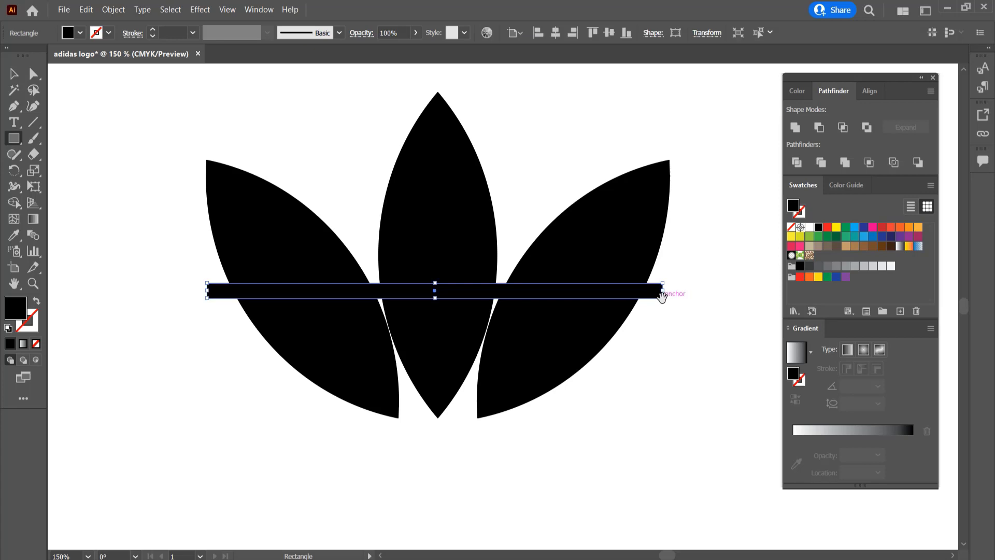
click(14, 73)
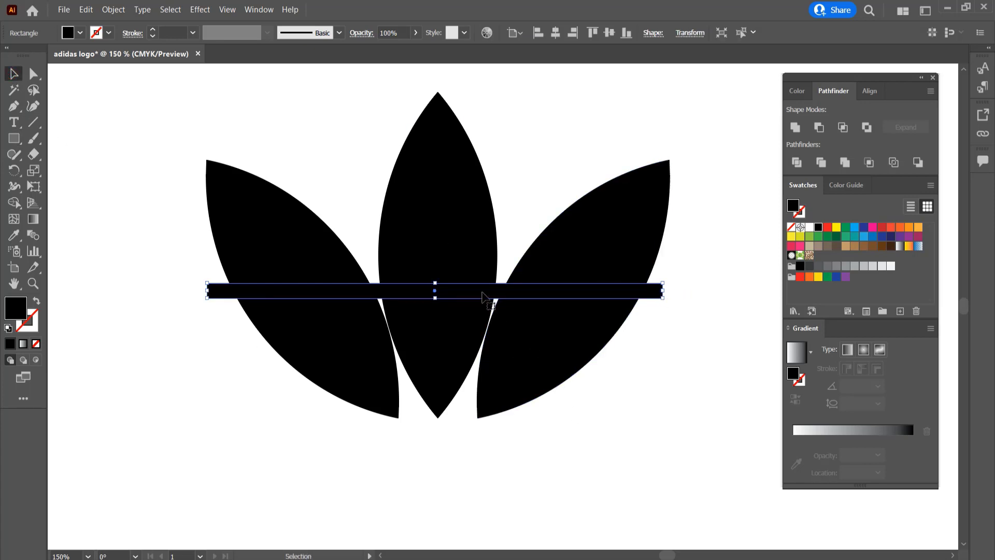
click(505, 231)
click(473, 295)
shift+click(474, 294)
Step: Make two copies of the bar below it with equal spacing
drag(475, 294, 476, 336)
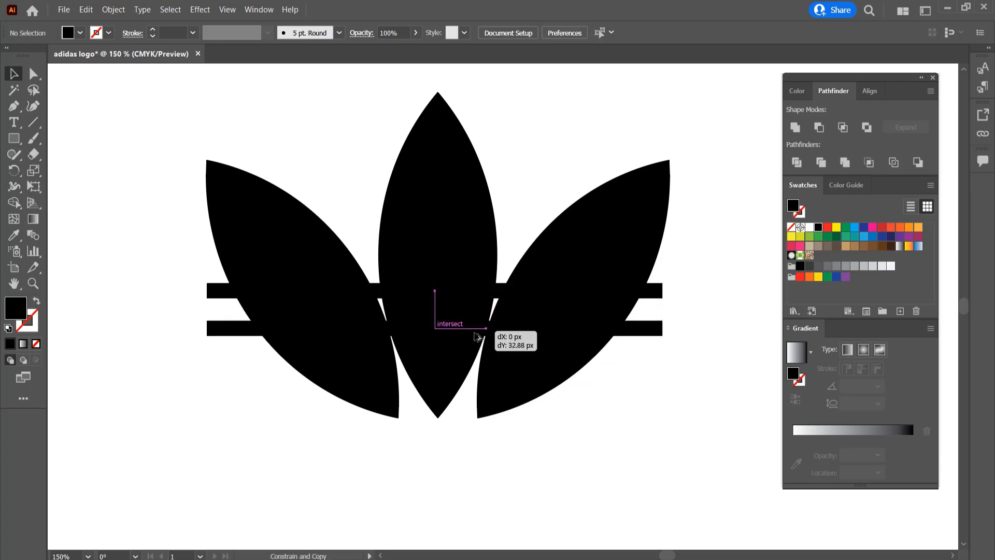
drag(474, 332, 475, 329)
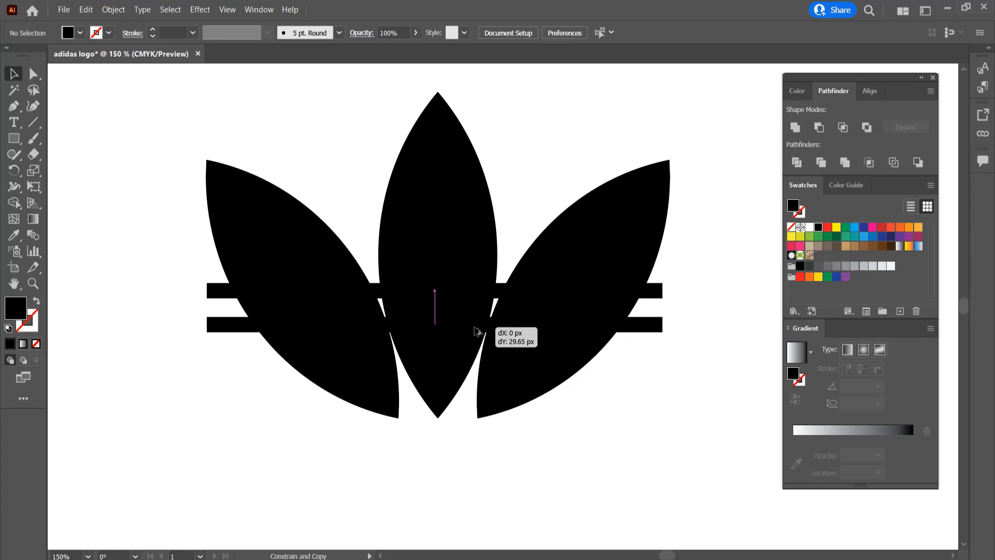
drag(477, 332, 473, 367)
shift+click(473, 329)
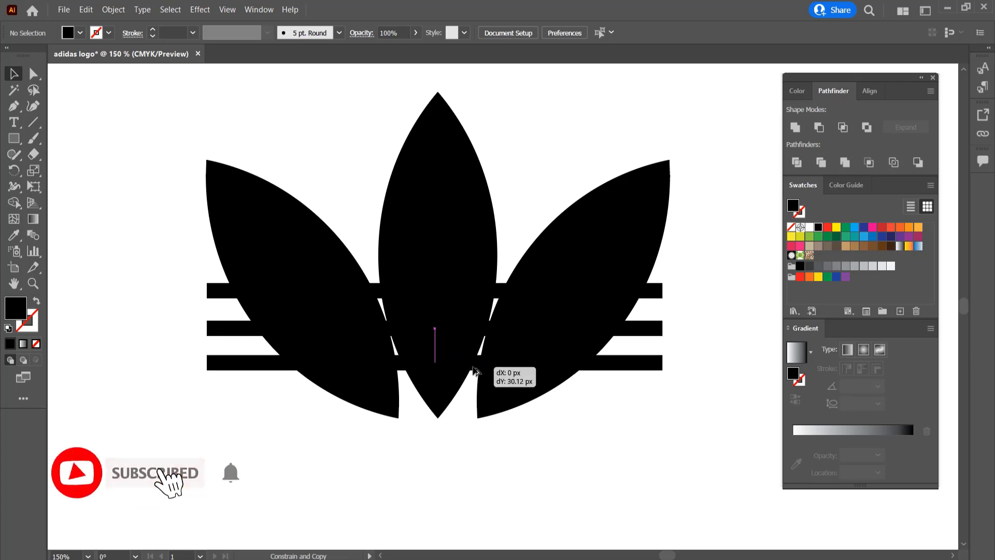
drag(473, 369, 474, 372)
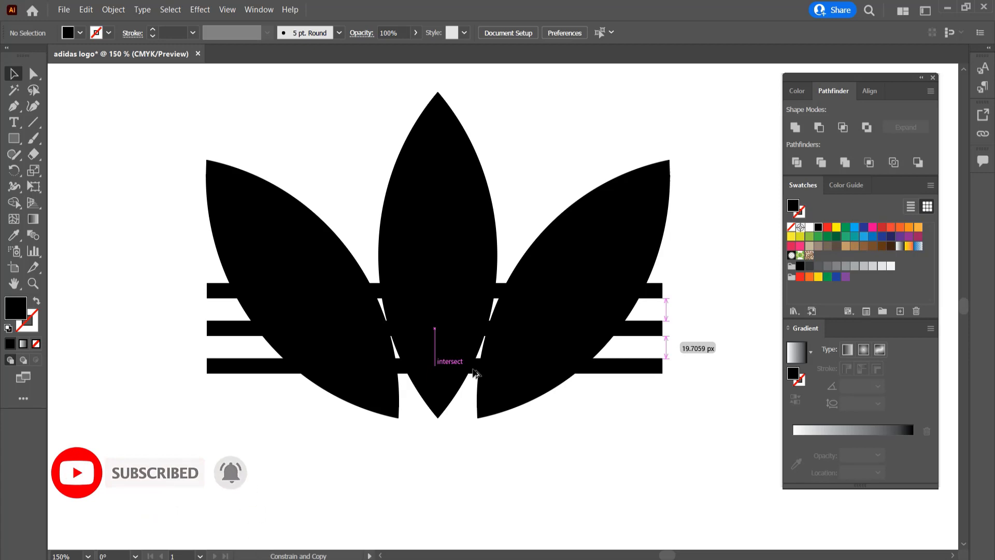
drag(473, 371, 476, 372)
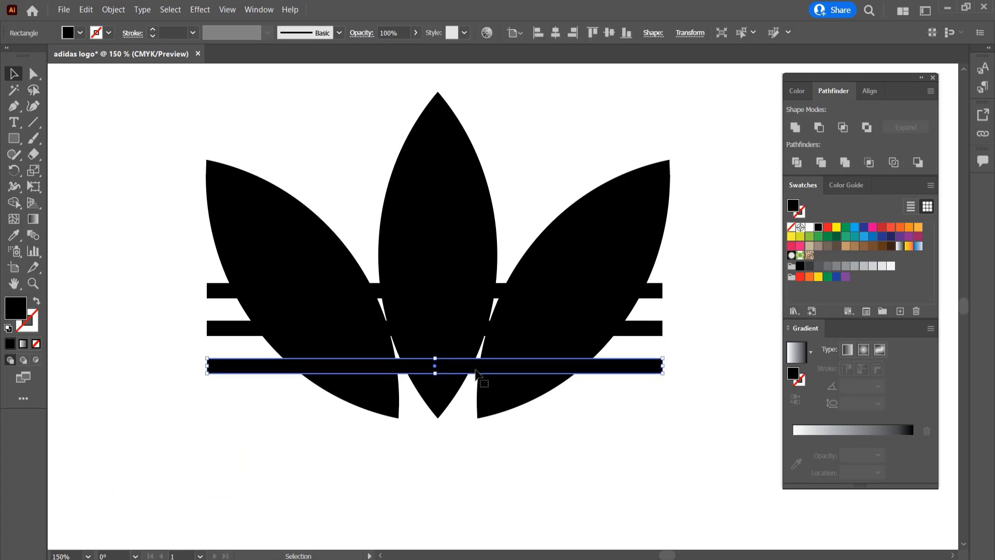
click(675, 452)
Step: Shift all three bars slightly lower together
drag(689, 406, 658, 297)
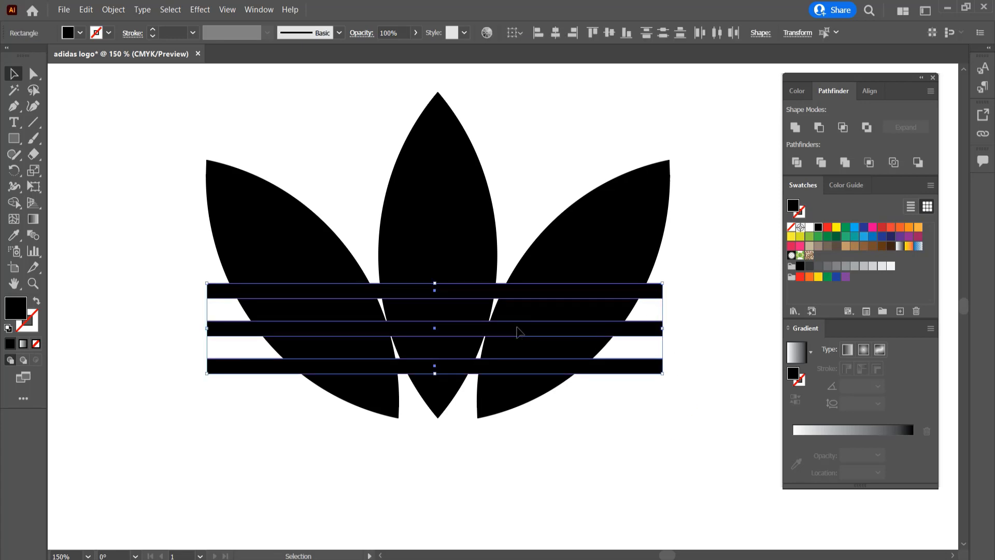
drag(517, 332, 519, 338)
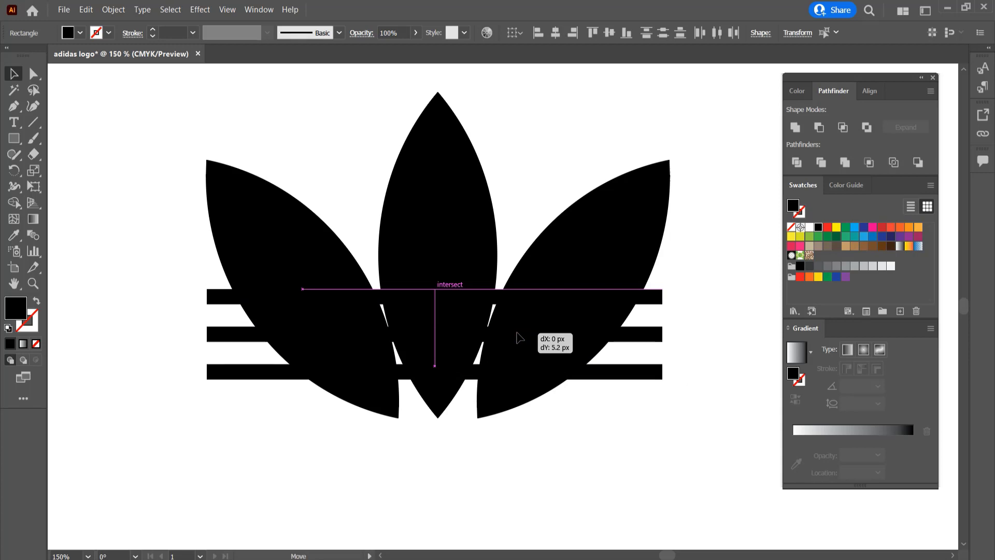
key(ctrl+a)
key(ctrl+0)
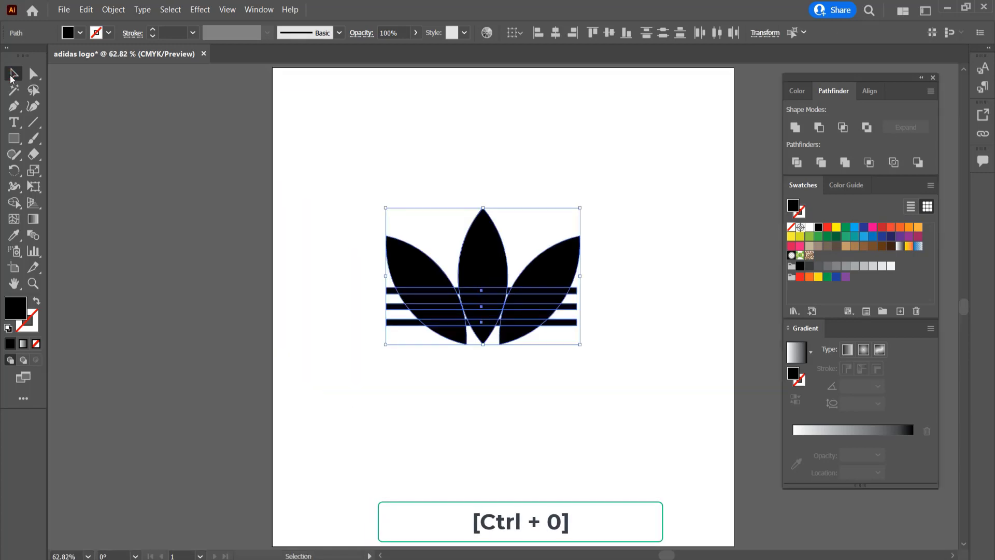
Step: Select all leaves and bars and delete the top bar with the Shape Builder
click(257, 224)
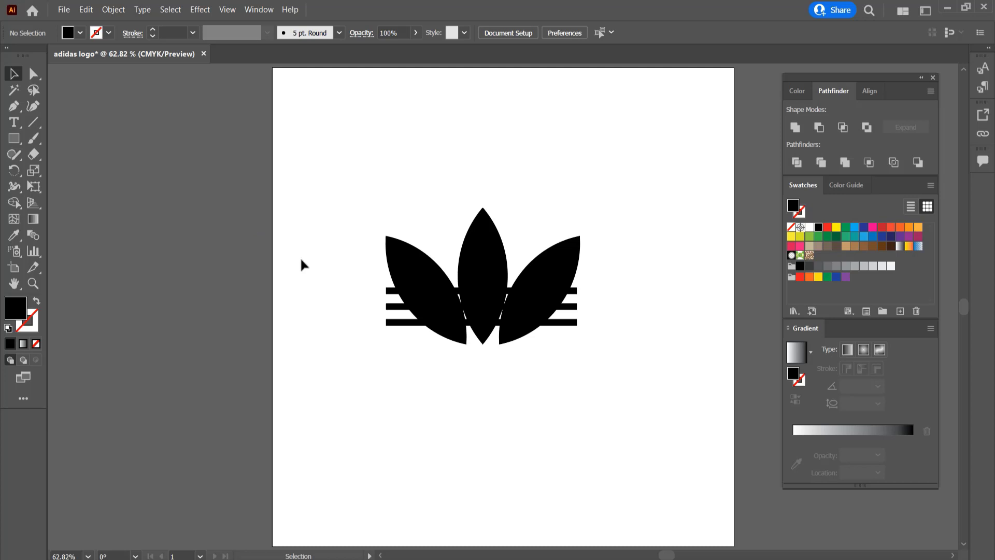
drag(338, 145, 625, 349)
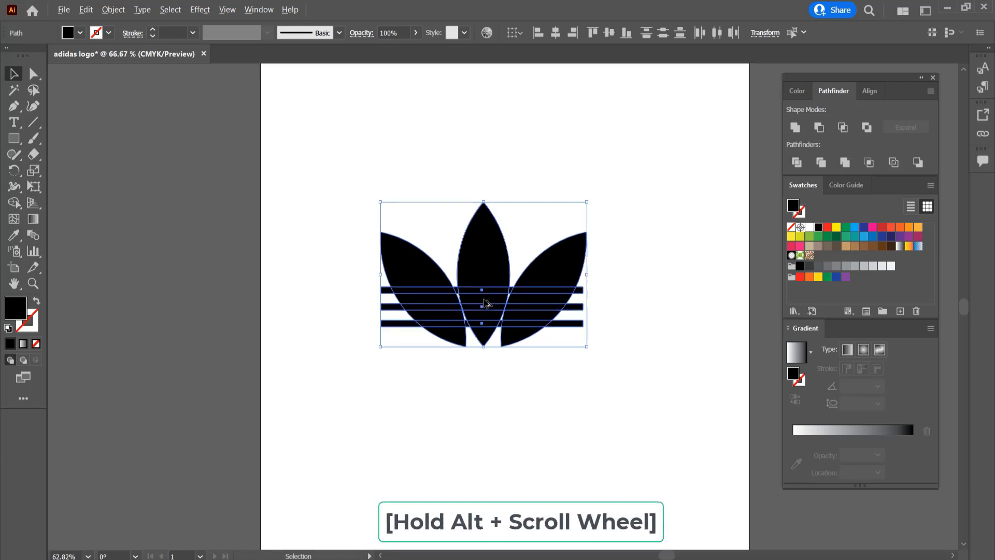
scroll(484, 299, up, 4)
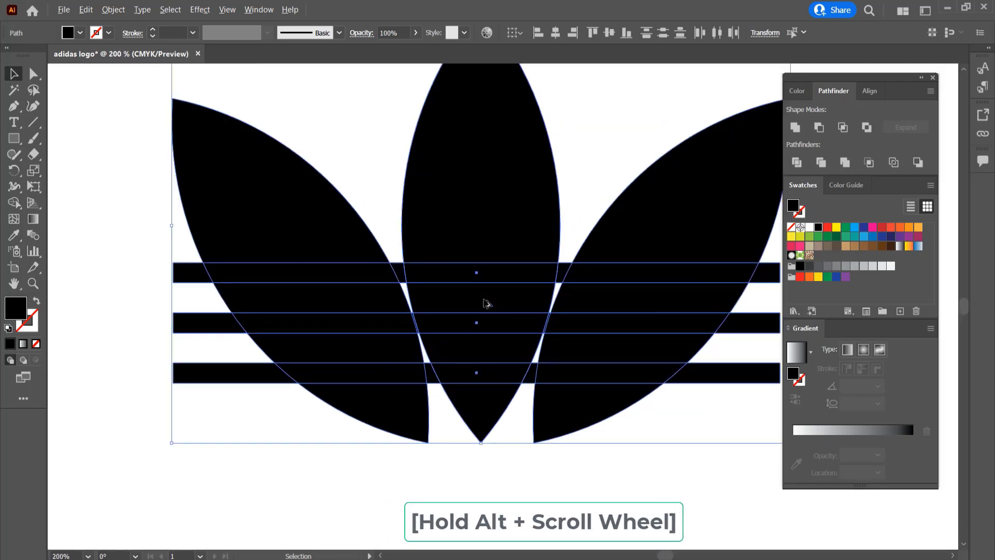
click(14, 203)
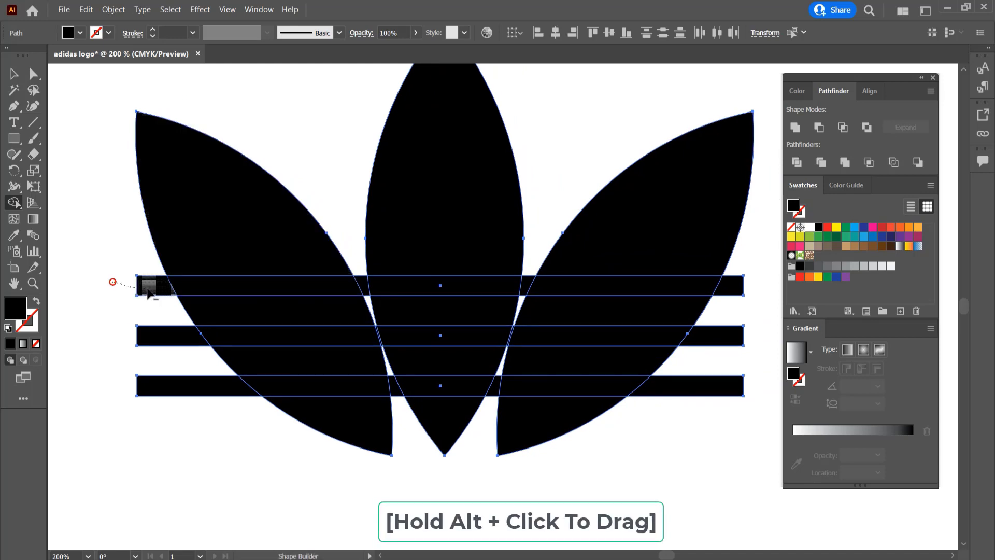
drag(112, 283, 195, 288)
drag(292, 288, 402, 286)
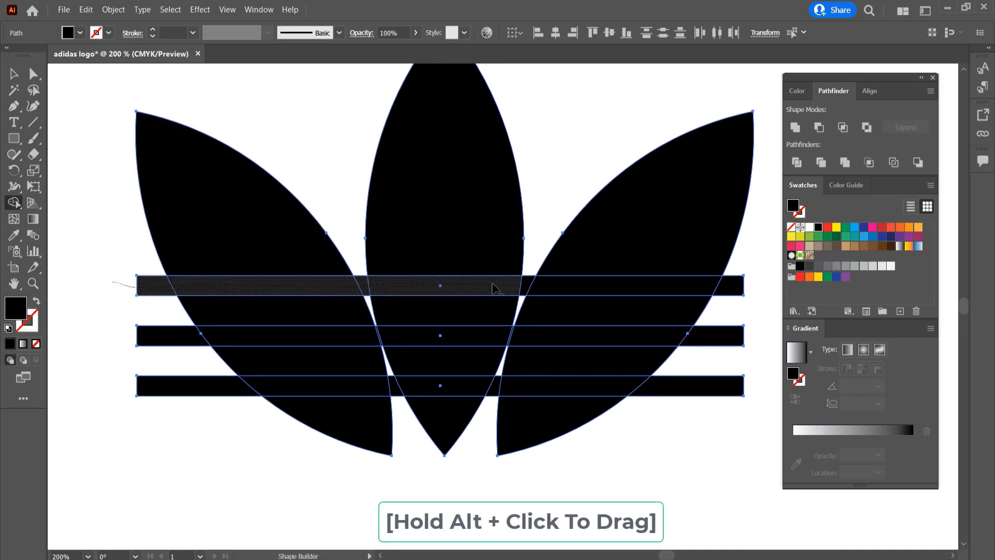
drag(493, 288, 603, 288)
drag(724, 288, 736, 285)
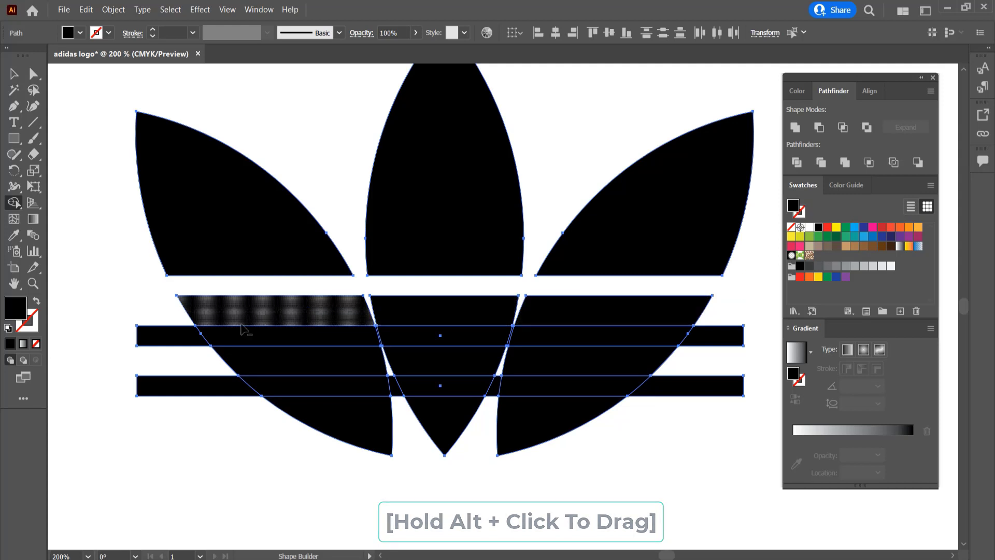
Step: Delete the second and bottom bars, leaving white gaps through the leaves
drag(124, 334, 236, 341)
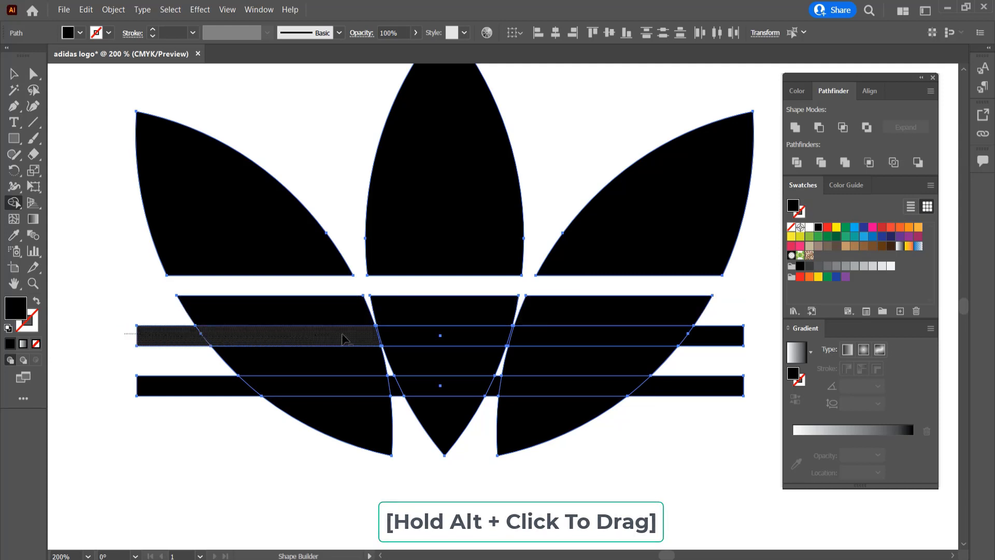
drag(344, 340, 528, 338)
drag(645, 338, 746, 337)
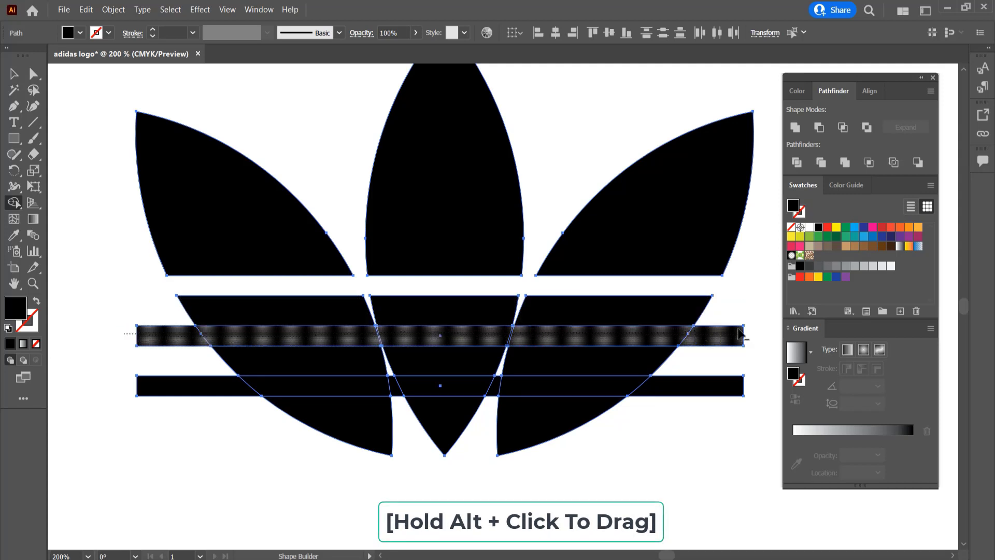
drag(119, 384, 278, 389)
drag(365, 394, 681, 384)
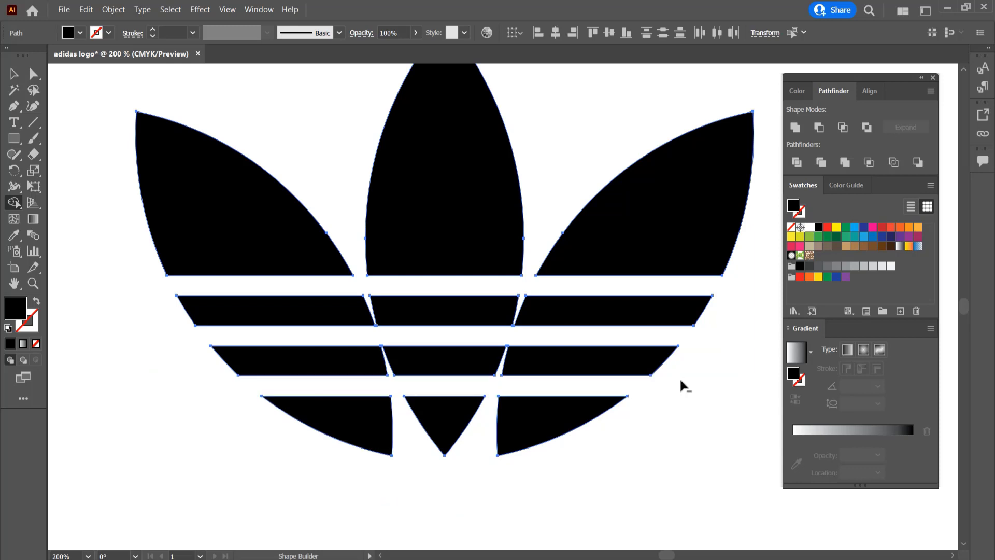
Step: Trace a closed four-sided Pen path filling the gaps in the upper stripe
click(14, 107)
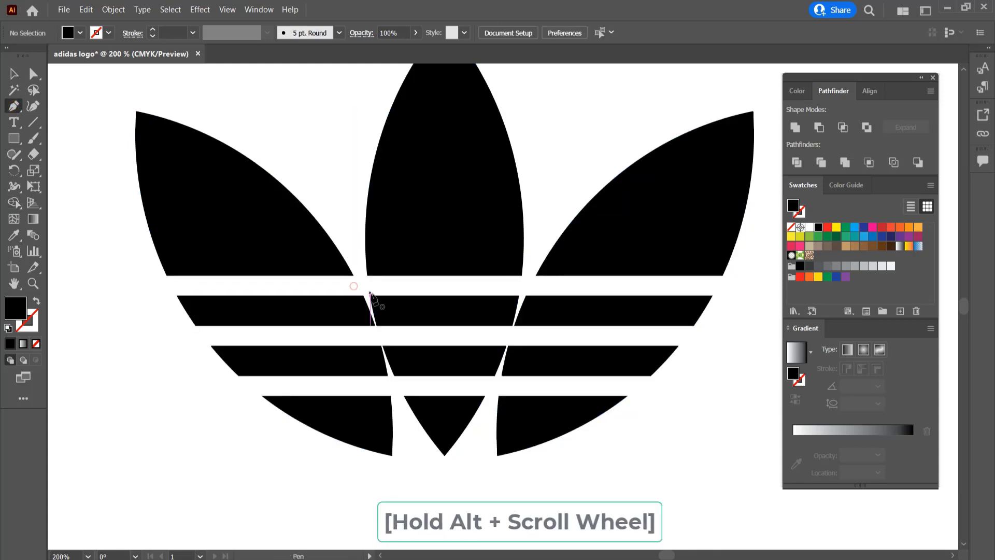
scroll(358, 293, up, 2)
scroll(362, 292, up, 2)
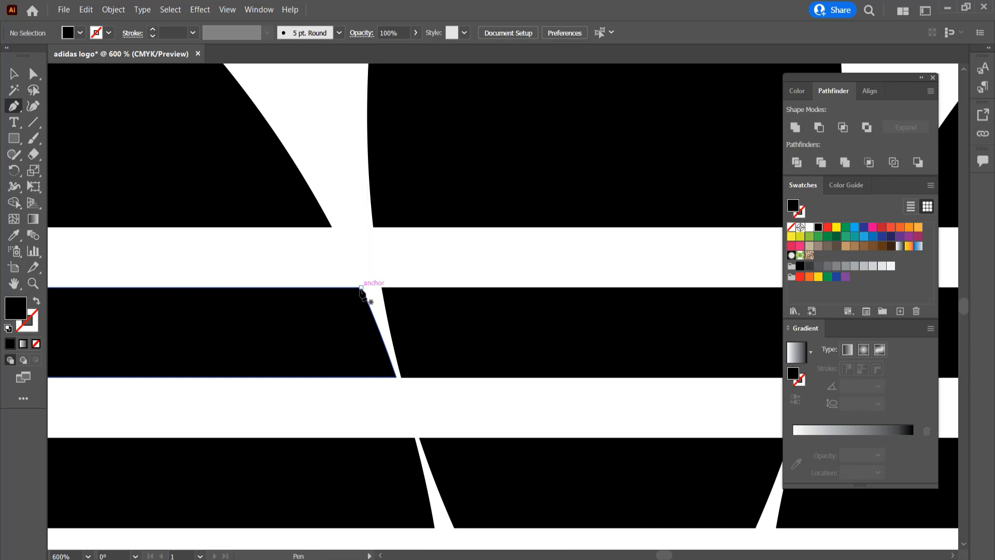
drag(361, 292, 355, 215)
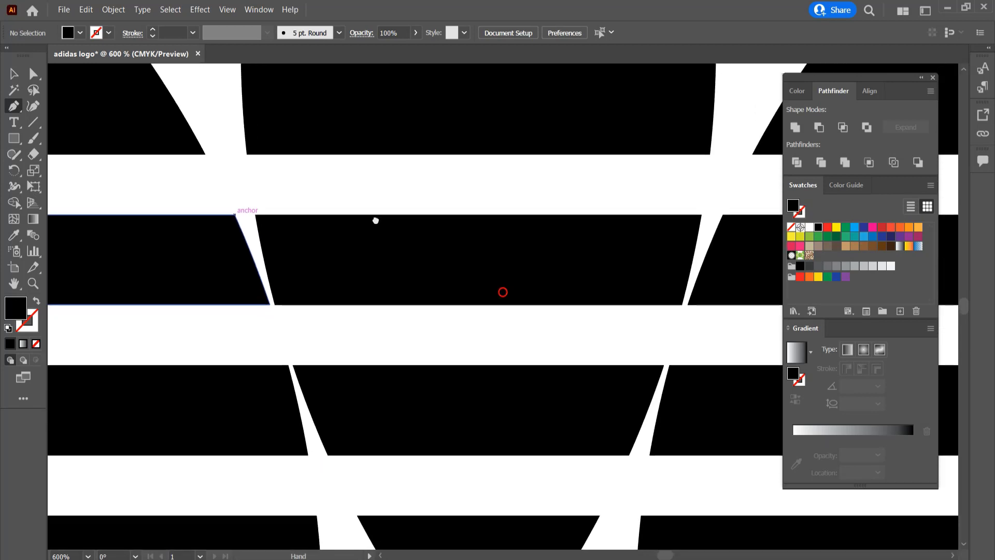
click(209, 211)
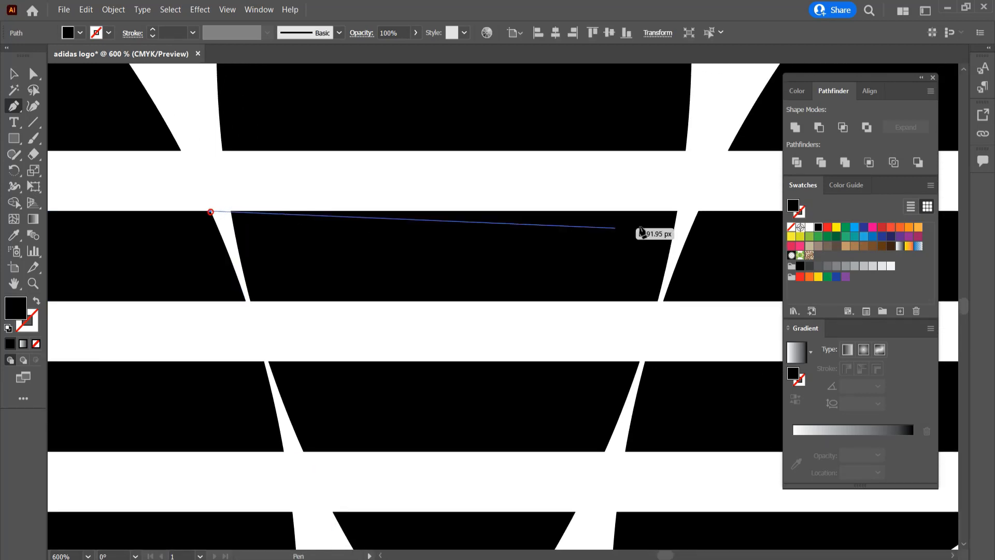
click(699, 210)
click(663, 301)
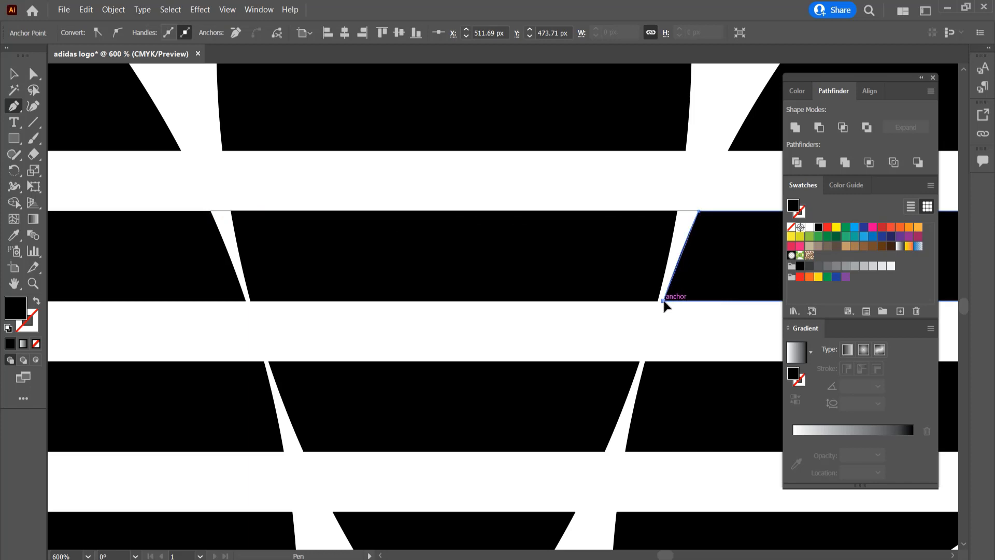
click(246, 301)
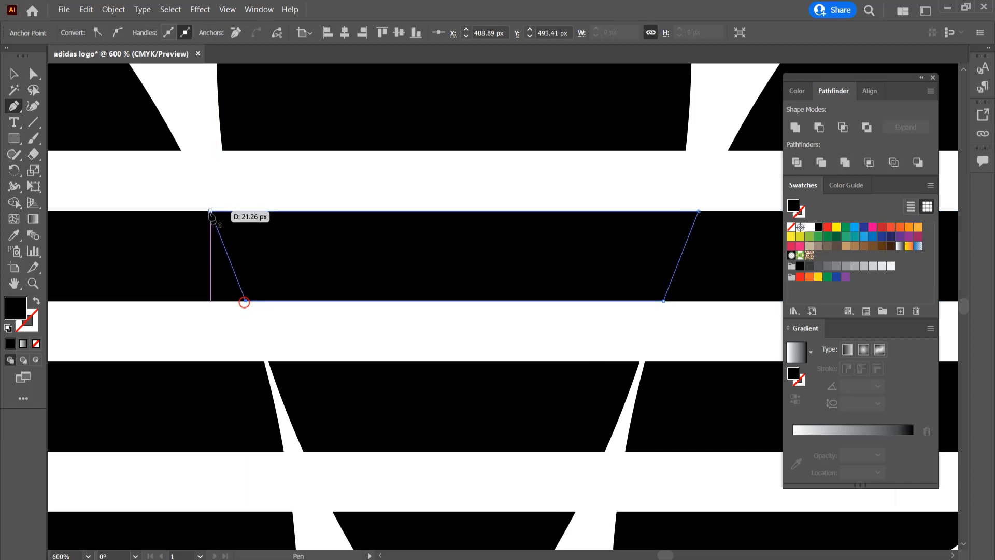
Step: Trace and close a second four-sided path over the lower stripe's gaps
click(263, 361)
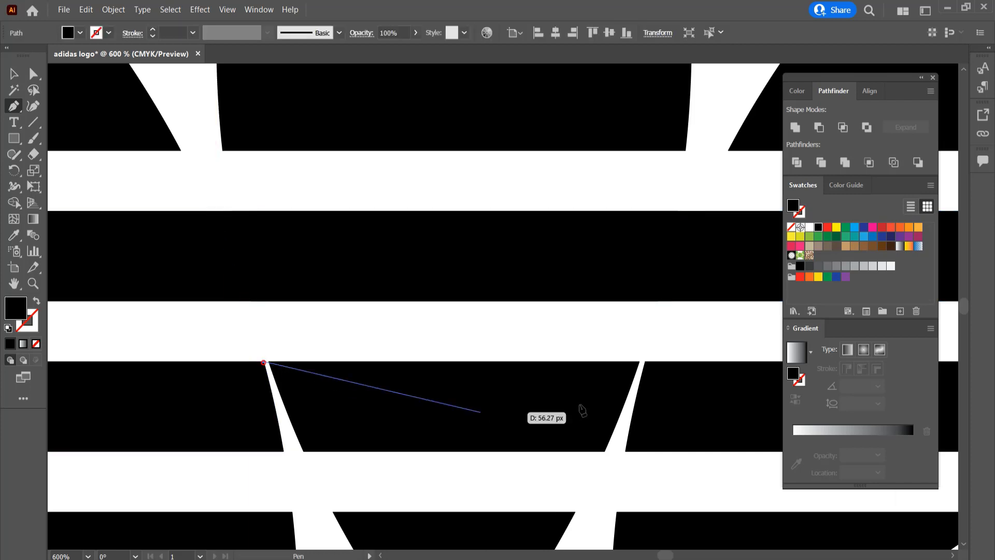
click(645, 361)
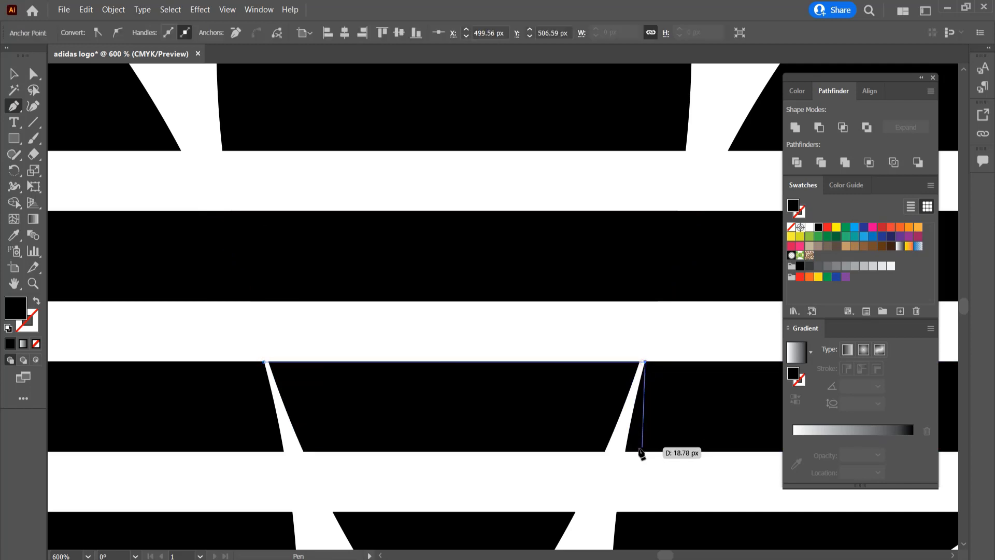
click(626, 452)
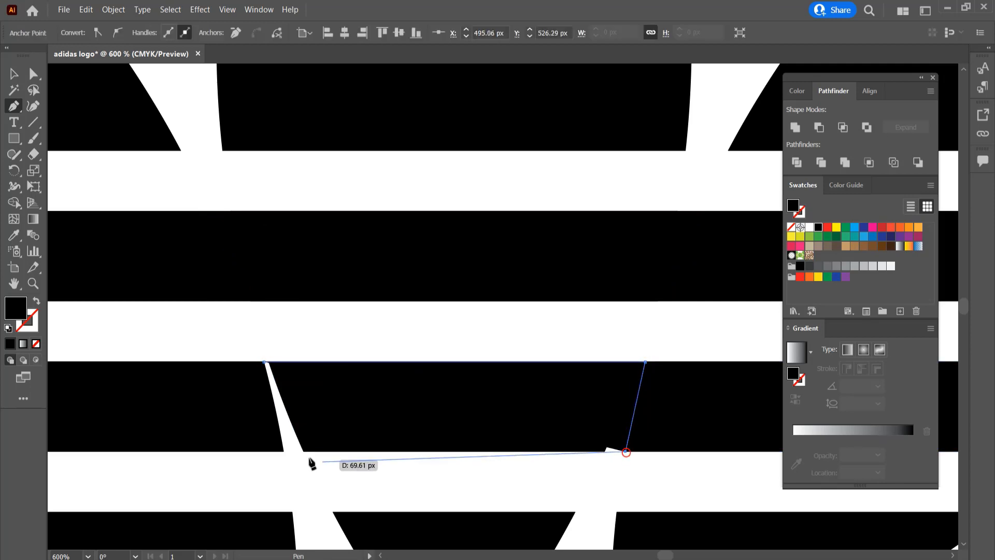
click(283, 451)
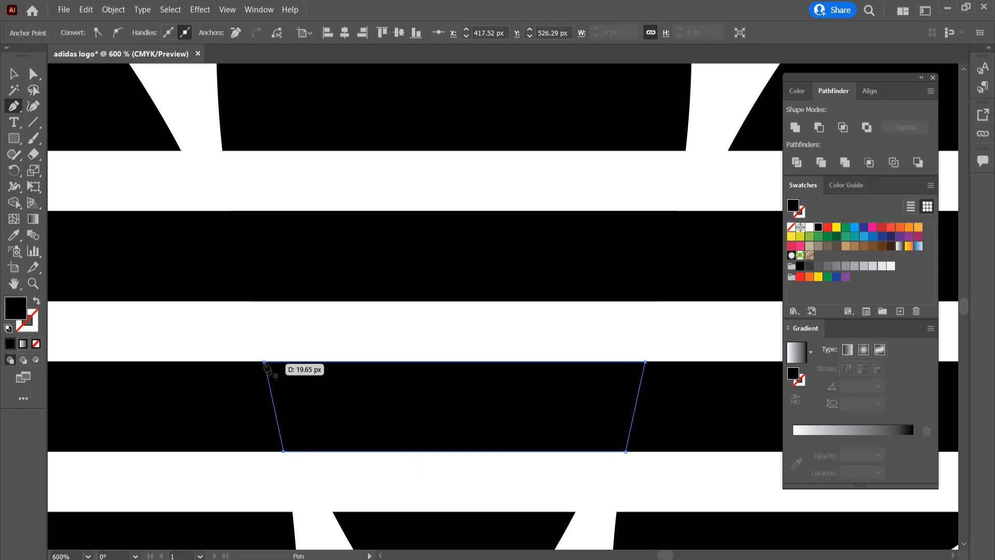
click(265, 362)
click(14, 75)
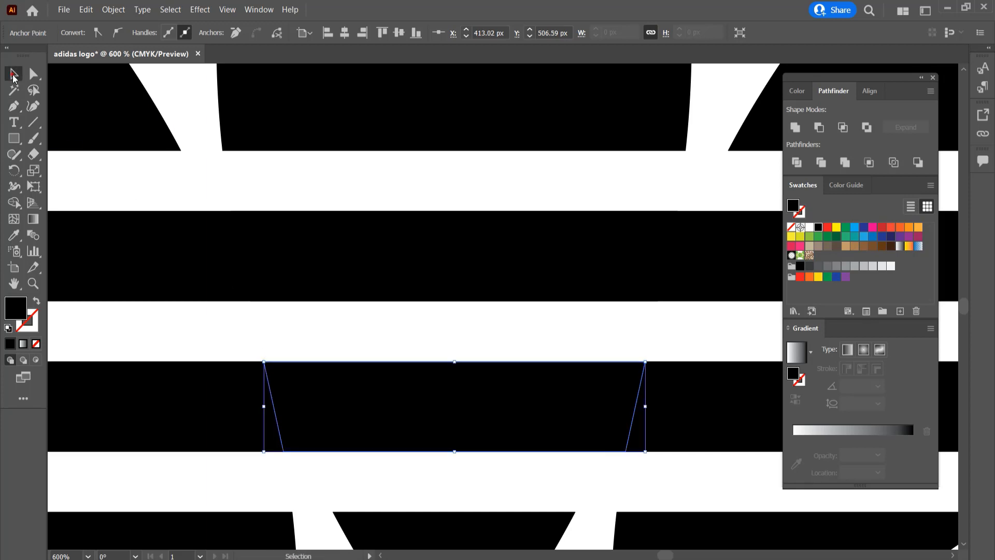
key(ctrl+0)
click(334, 337)
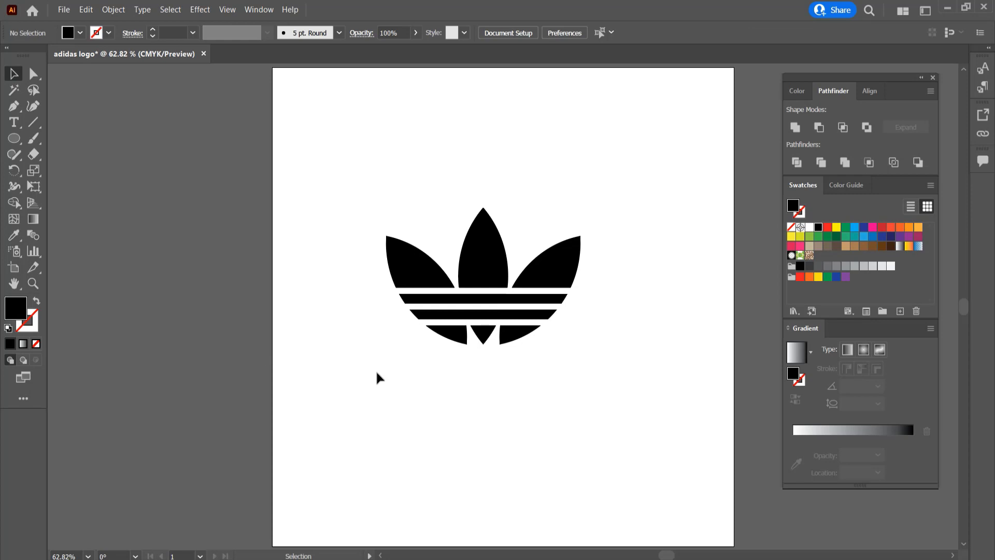
Step: Add 'adidas' text, enlarge it and place it under the trefoil
click(14, 122)
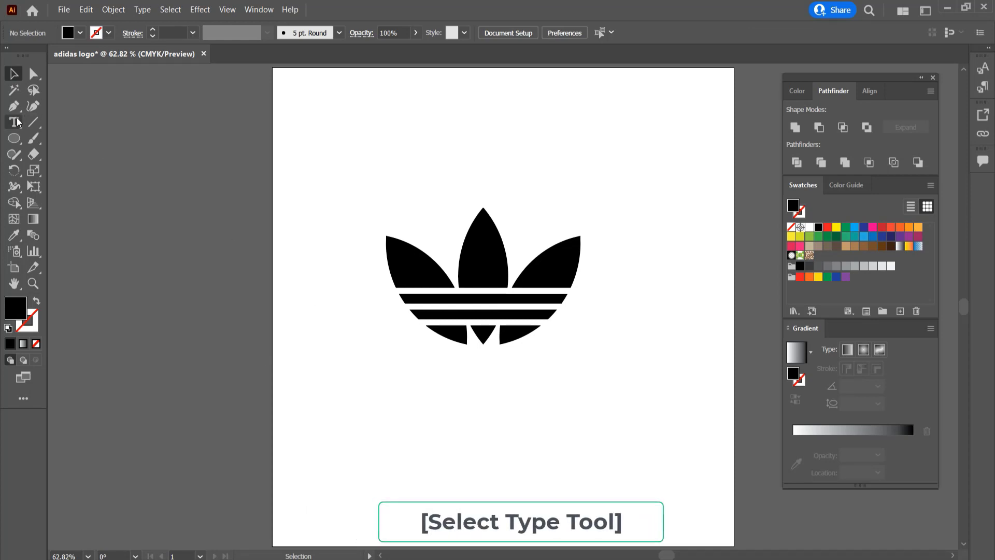
click(396, 417)
text(adidas)
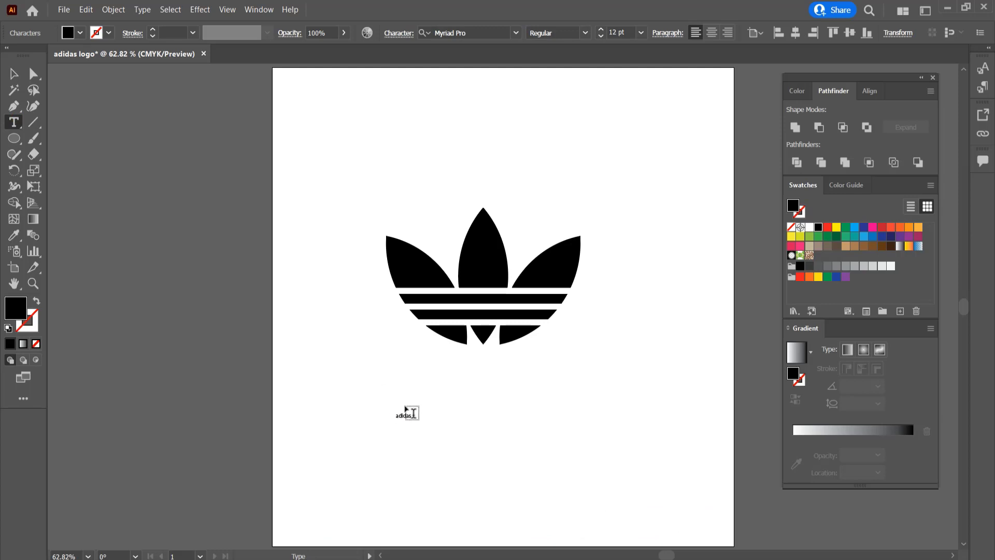
click(13, 73)
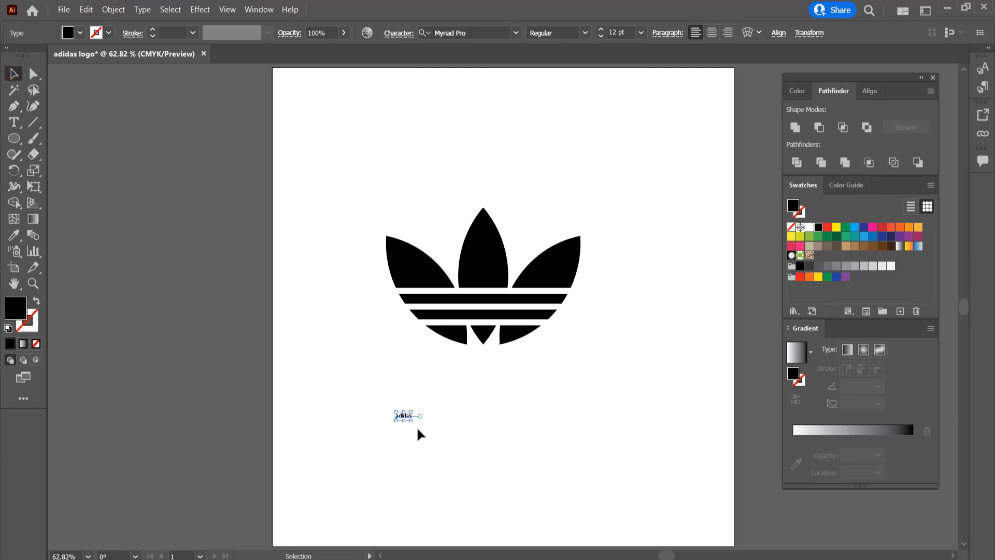
drag(412, 422, 448, 452)
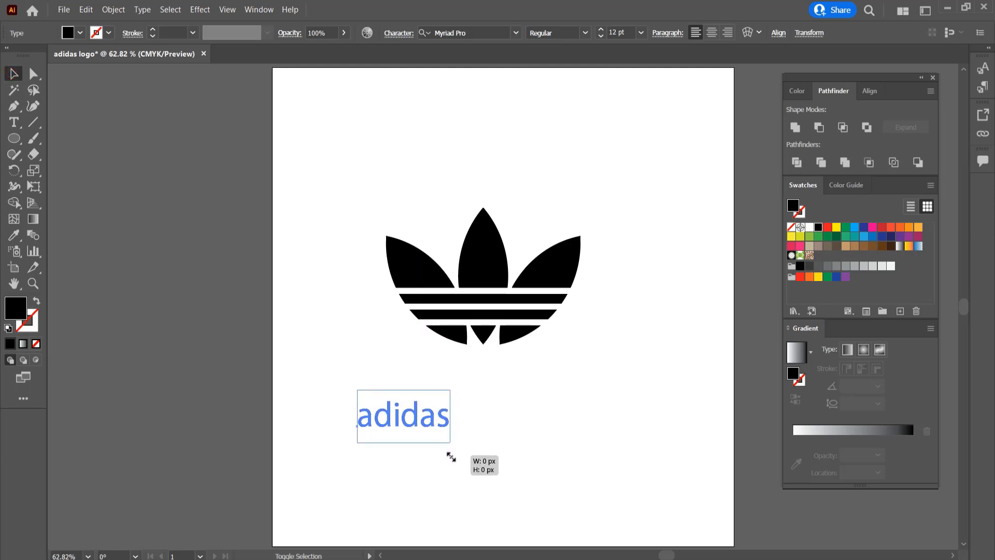
drag(410, 418, 492, 374)
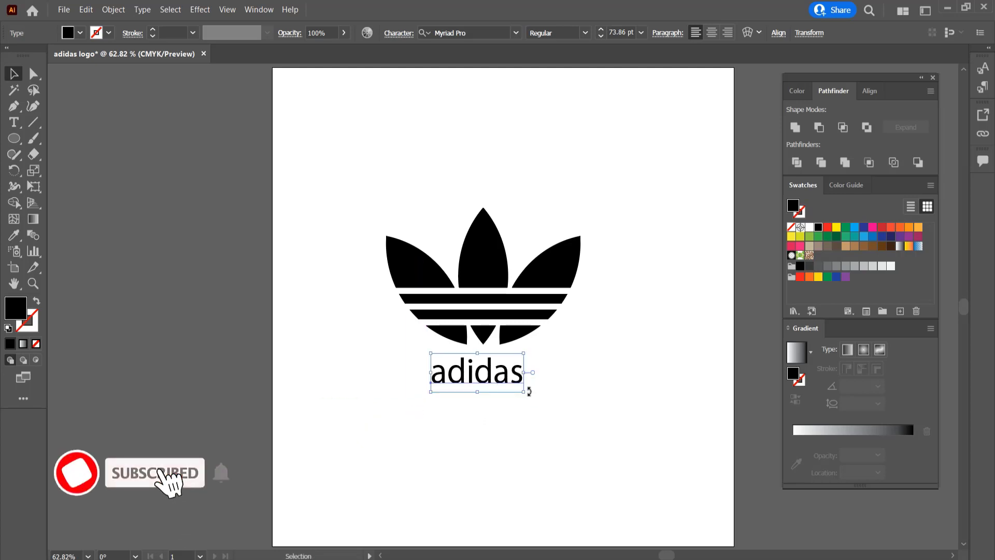
Step: Set the wordmark to Helvetica Bold and settle it just under the stripes
click(498, 32)
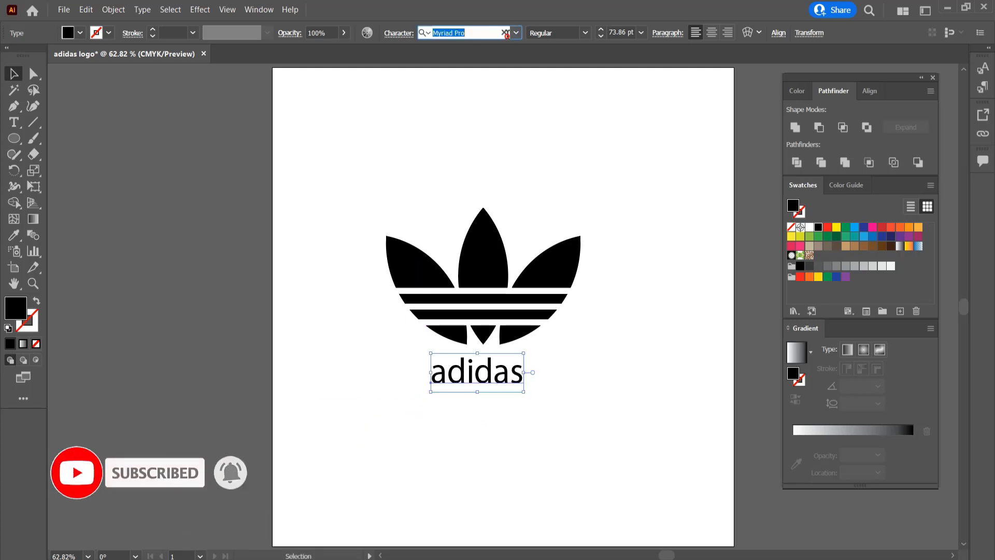
click(516, 33)
click(484, 115)
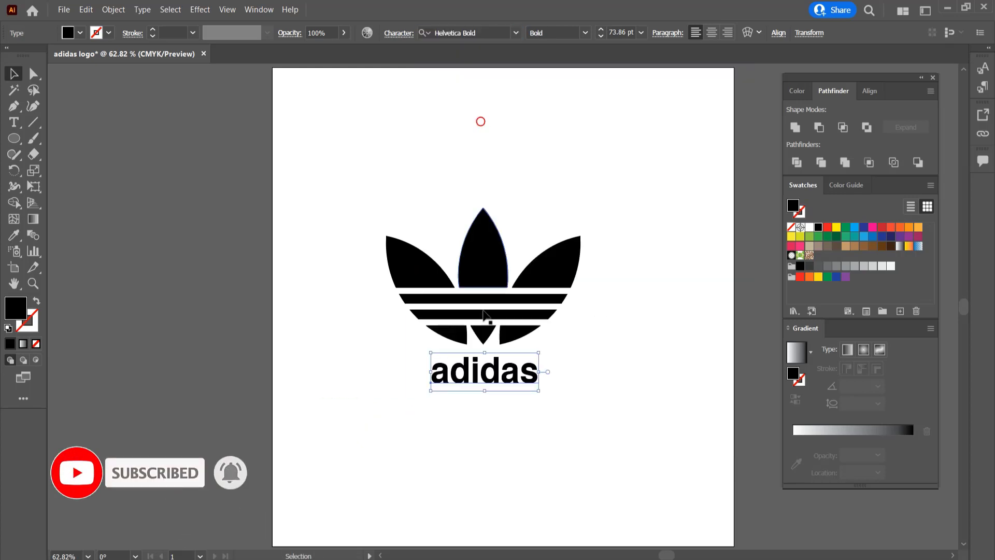
drag(509, 382, 508, 375)
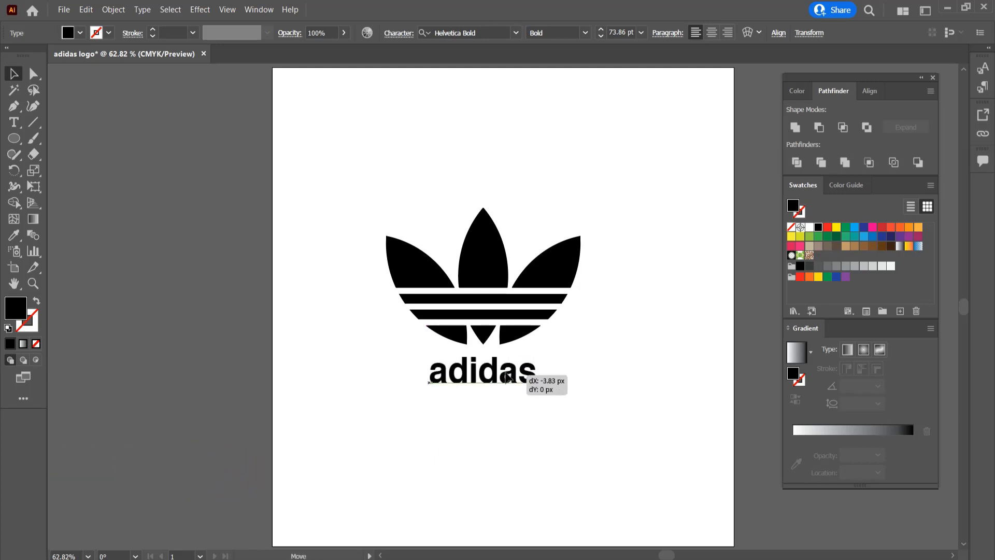
drag(506, 372, 506, 372)
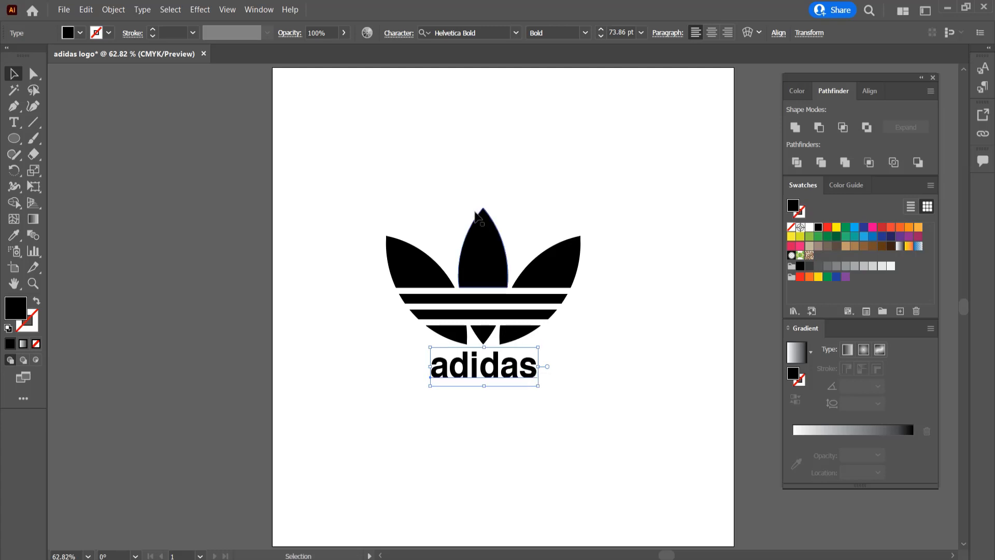
Step: Centre the wordmark horizontally with the trefoil
key(ctrl+a)
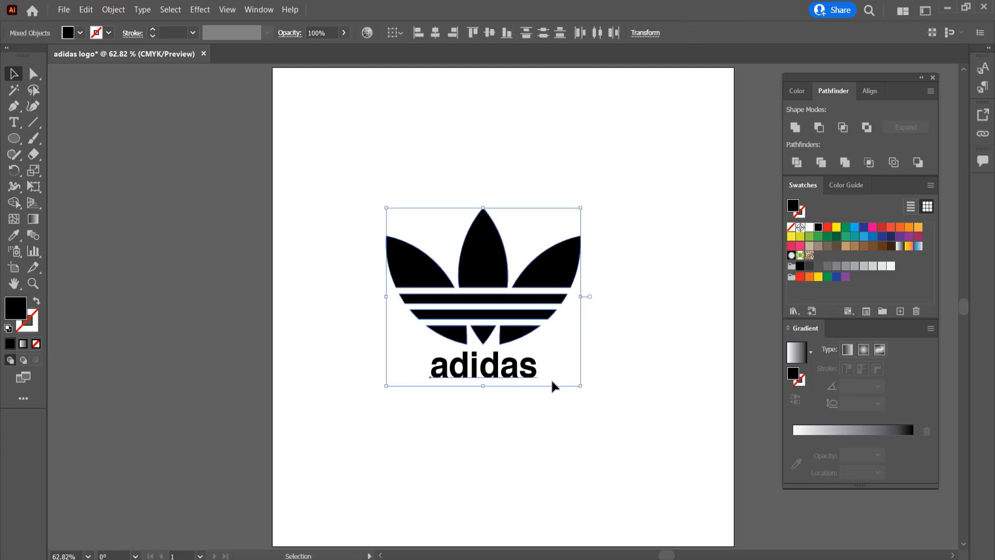
click(434, 33)
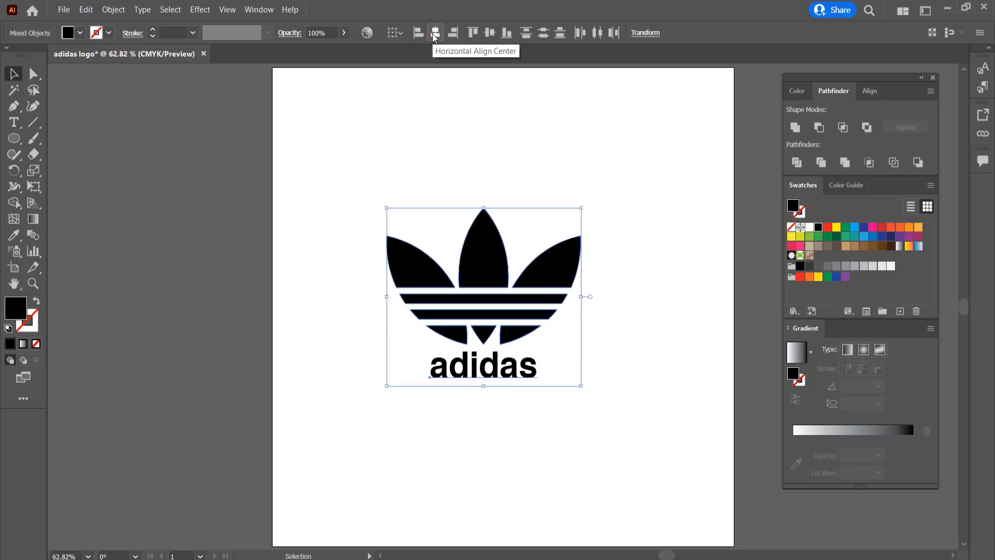
click(613, 370)
alt+scroll(537, 353, up, 1)
Step: Draw a small outlined circle above the end of the wordmark
alt+scroll(536, 353, up, 5)
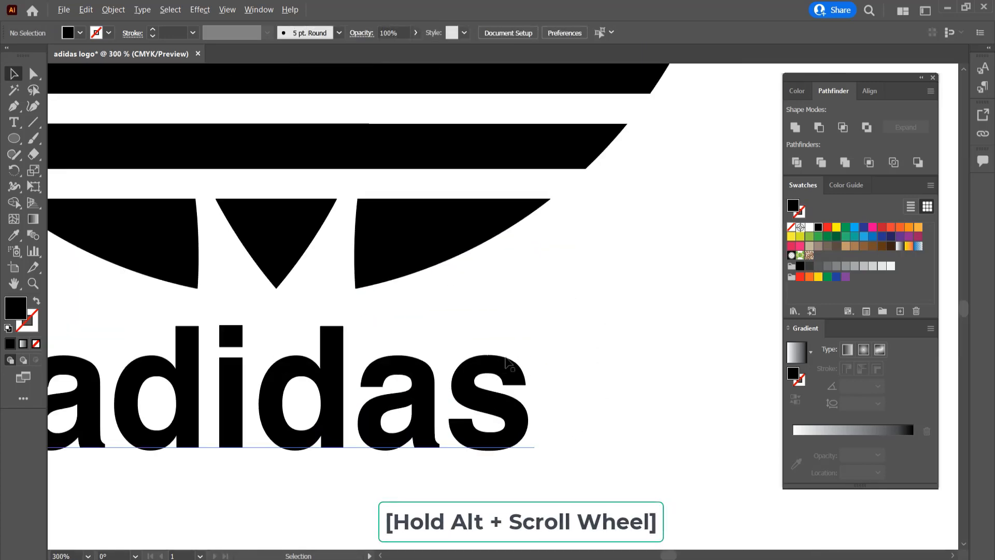
key(l)
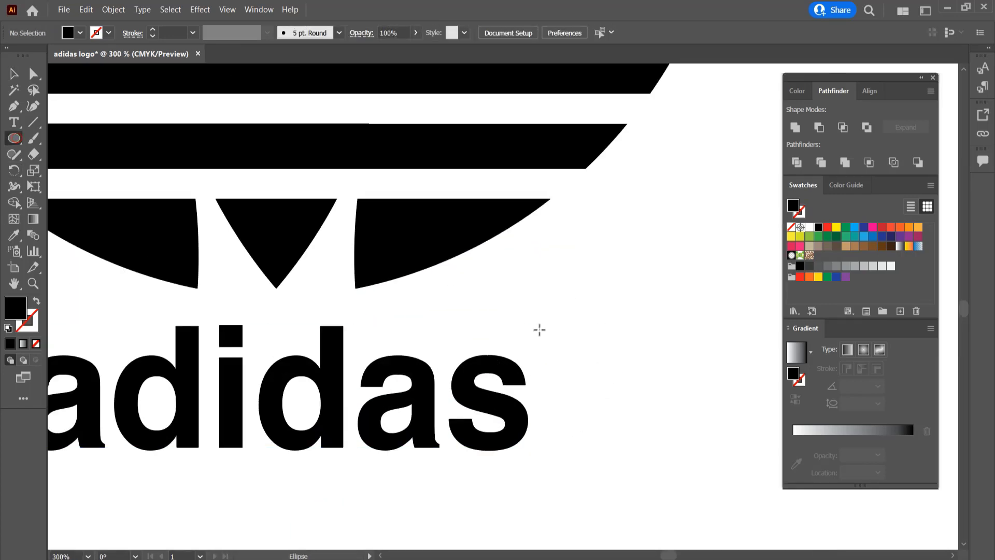
drag(515, 319, 525, 330)
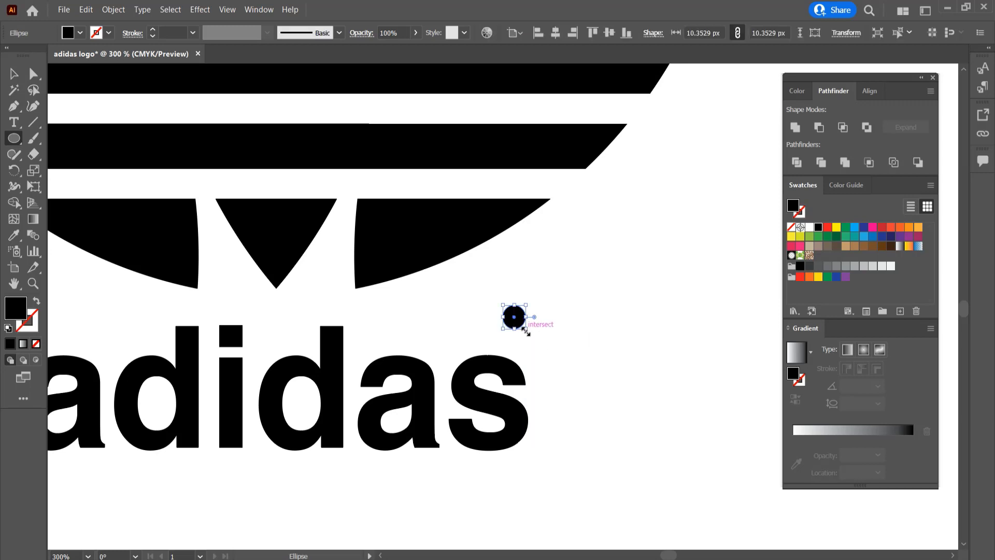
click(37, 303)
Step: Add a Myriad Pro Regular 'R' and move it into the small circle
key(t)
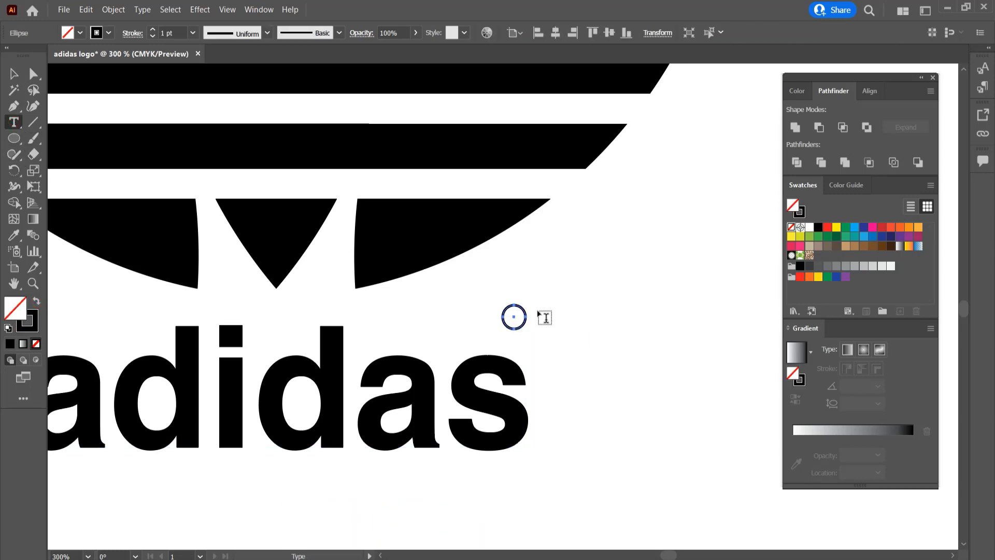
click(539, 312)
text(R)
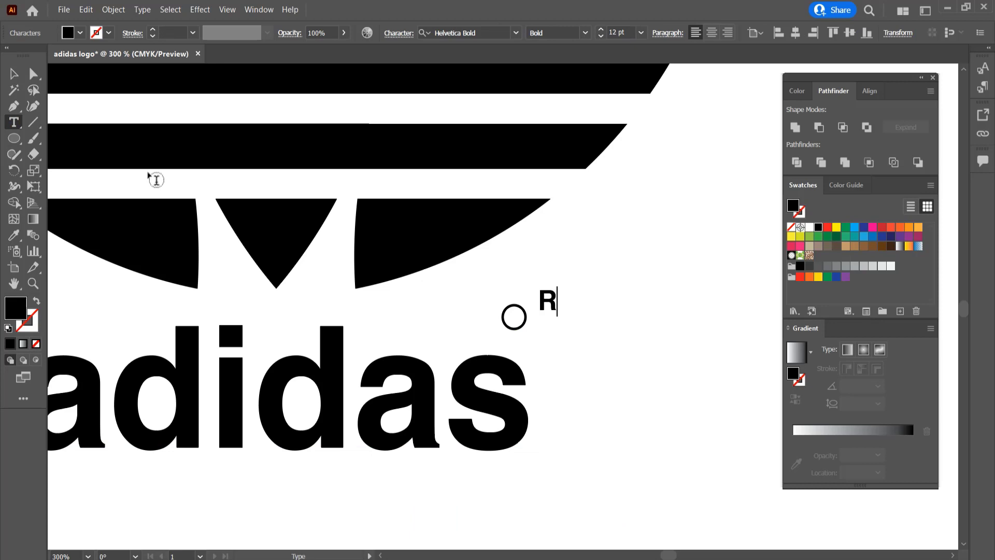
click(14, 73)
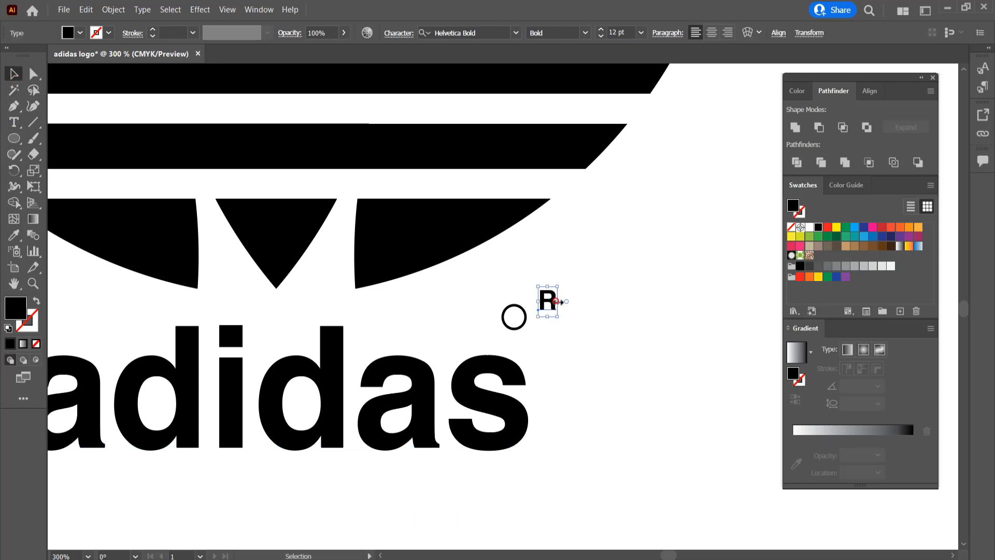
drag(558, 302, 561, 302)
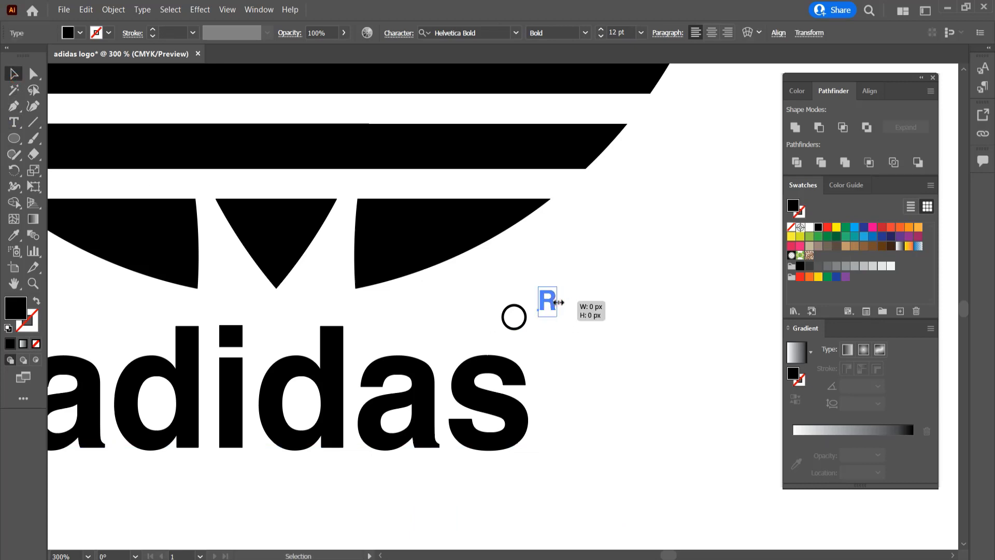
click(515, 32)
click(483, 123)
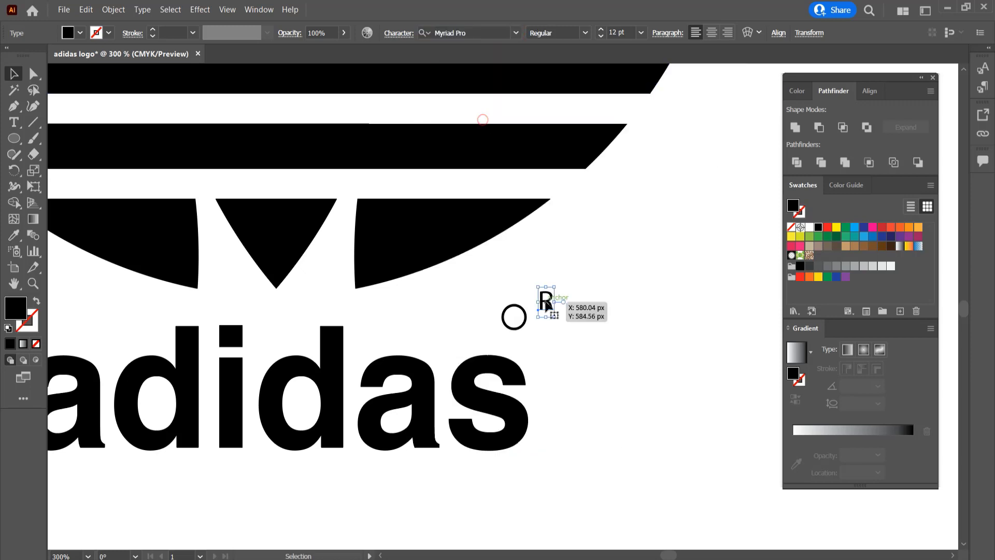
scroll(541, 295, up, 2)
mouse_move(561, 308)
mouse_down()
mouse_move(485, 345)
mouse_move(492, 367)
mouse_move(480, 338)
mouse_up()
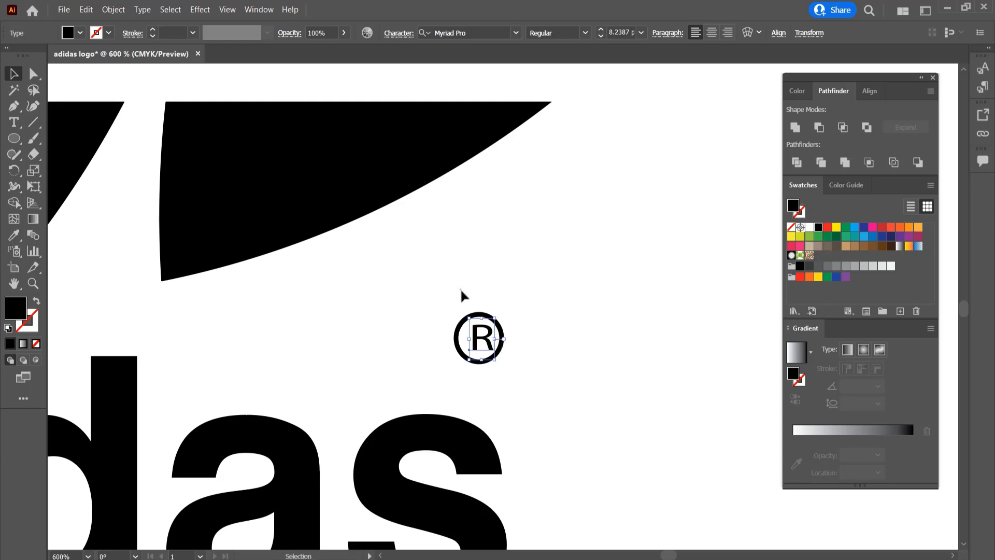
Step: Centre the R horizontally and vertically within the circle
click(524, 267)
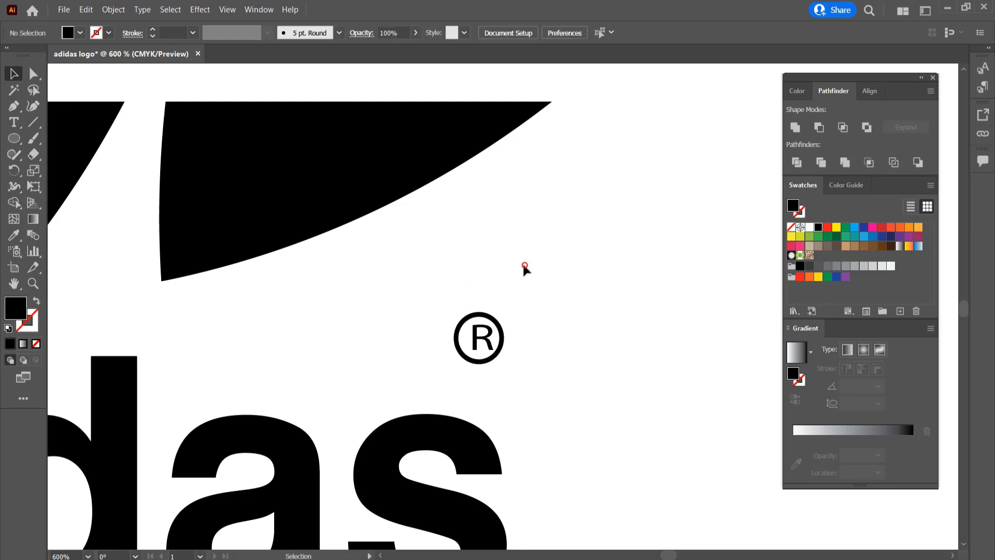
click(482, 340)
shift+click(480, 315)
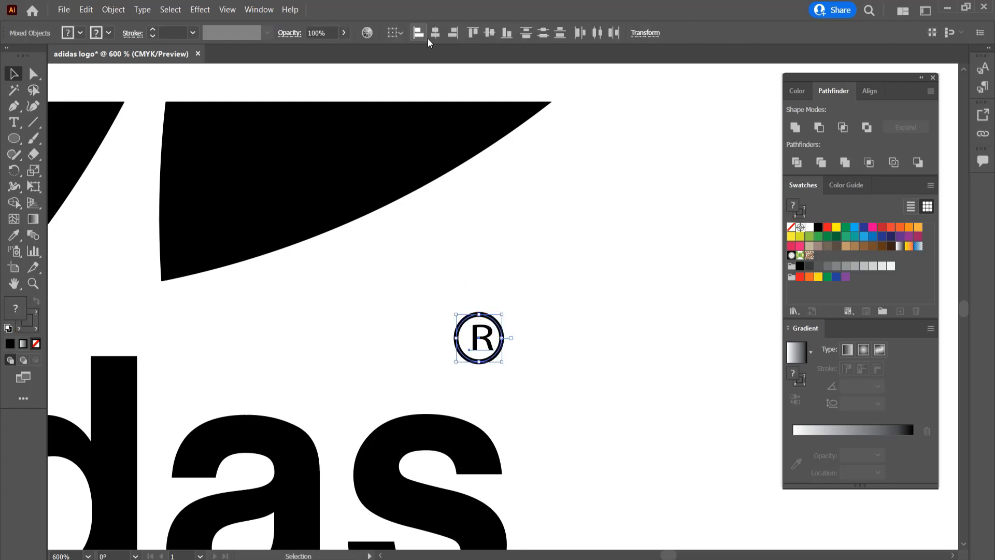
click(432, 35)
click(490, 34)
click(509, 208)
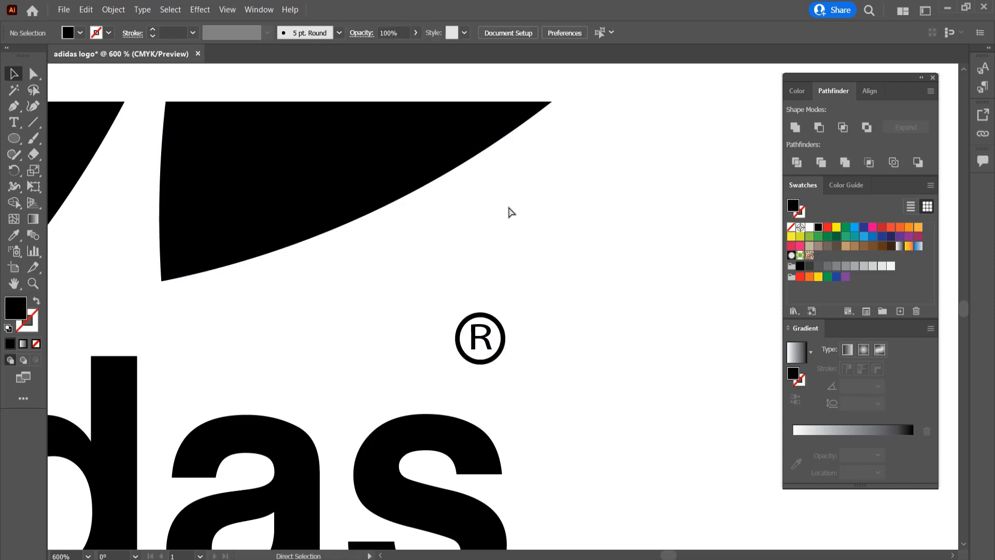
key(ctrl+0)
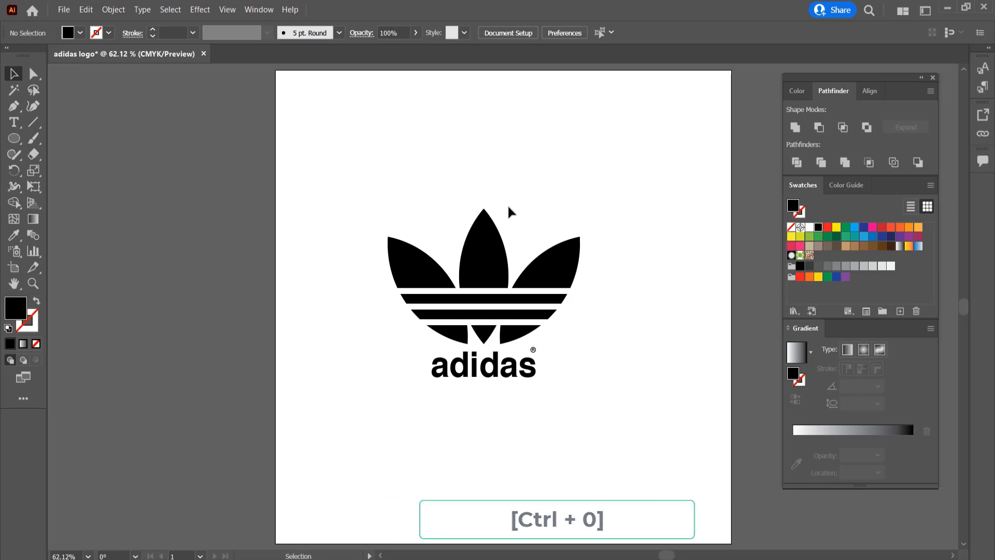